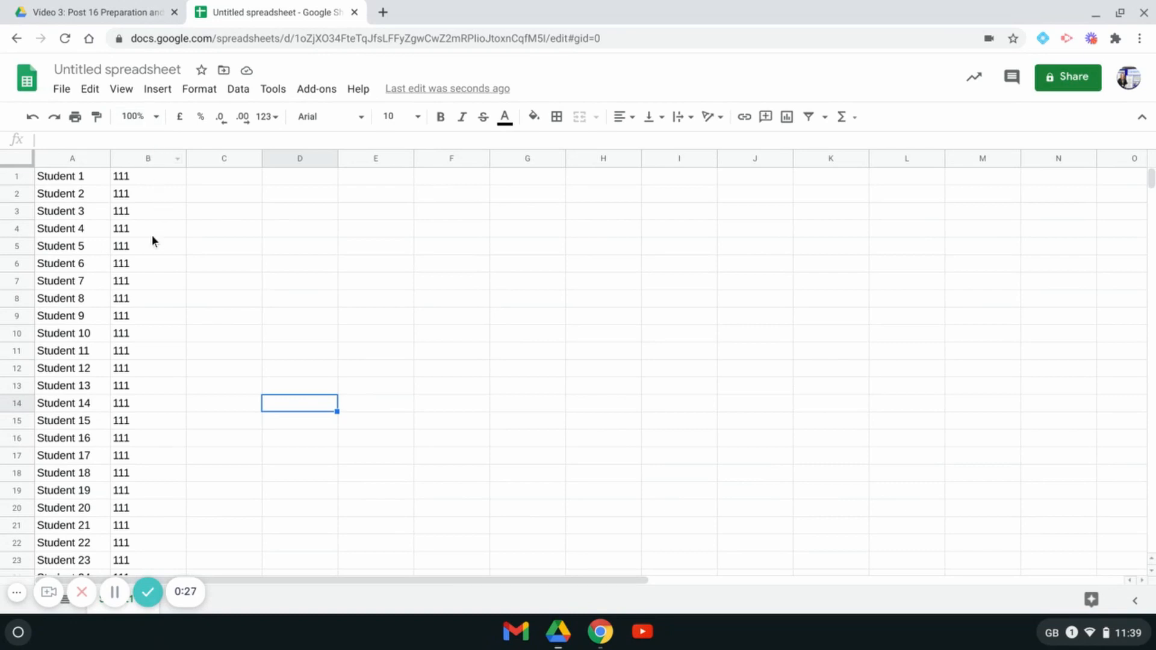
Examine the student list in columns A and B, going through the class groups from 111 to 114 and back to the first row.
{"action": "left_click", "coordinate": [141, 372]}
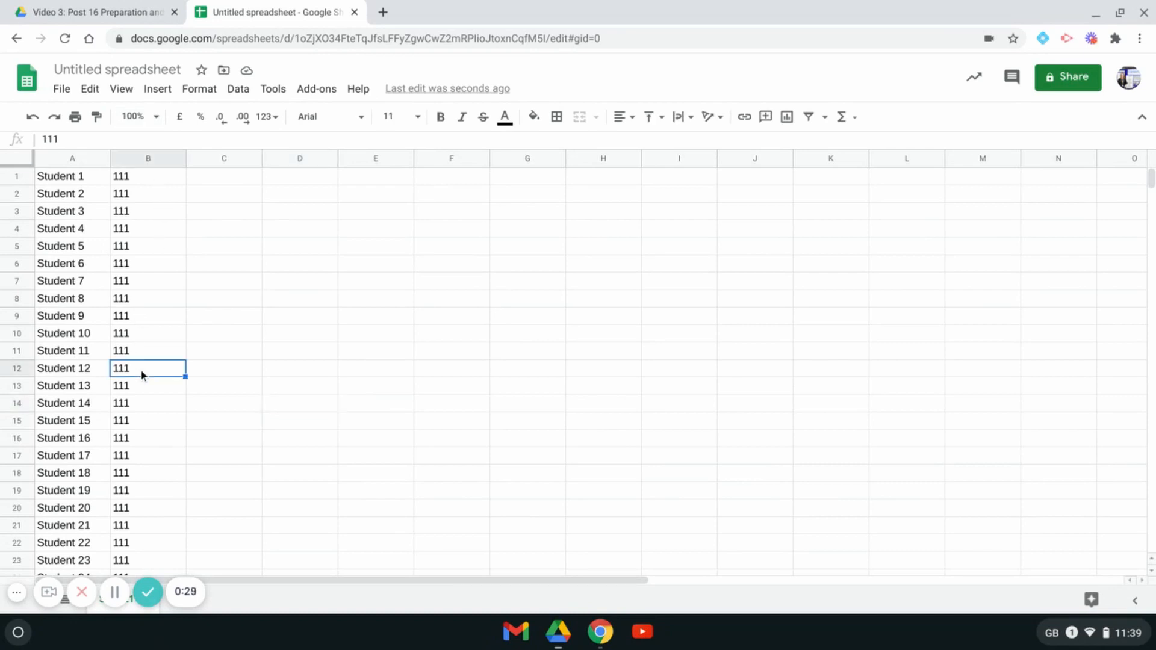
{"action": "key", "text": "Down"}
{"action": "key", "text": "Down"}
{"action": "key", "text": "Down"}
{"action": "key", "text": "Down"}
{"action": "key", "text": "Down"}
{"action": "key", "text": "Down"}
{"action": "key", "text": "Down"}
{"action": "key", "text": "Down"}
{"action": "key", "text": "Down"}
{"action": "key", "text": "Down"}
{"action": "key", "text": "Down"}
{"action": "key", "text": "Down"}
{"action": "key", "text": "Down"}
{"action": "key", "text": "Down"}
{"action": "key", "text": "Down"}
{"action": "key", "text": "Down"}
{"action": "key", "text": "Down"}
{"action": "key", "text": "Down"}
{"action": "key", "text": "Down"}
{"action": "key", "text": "Down"}
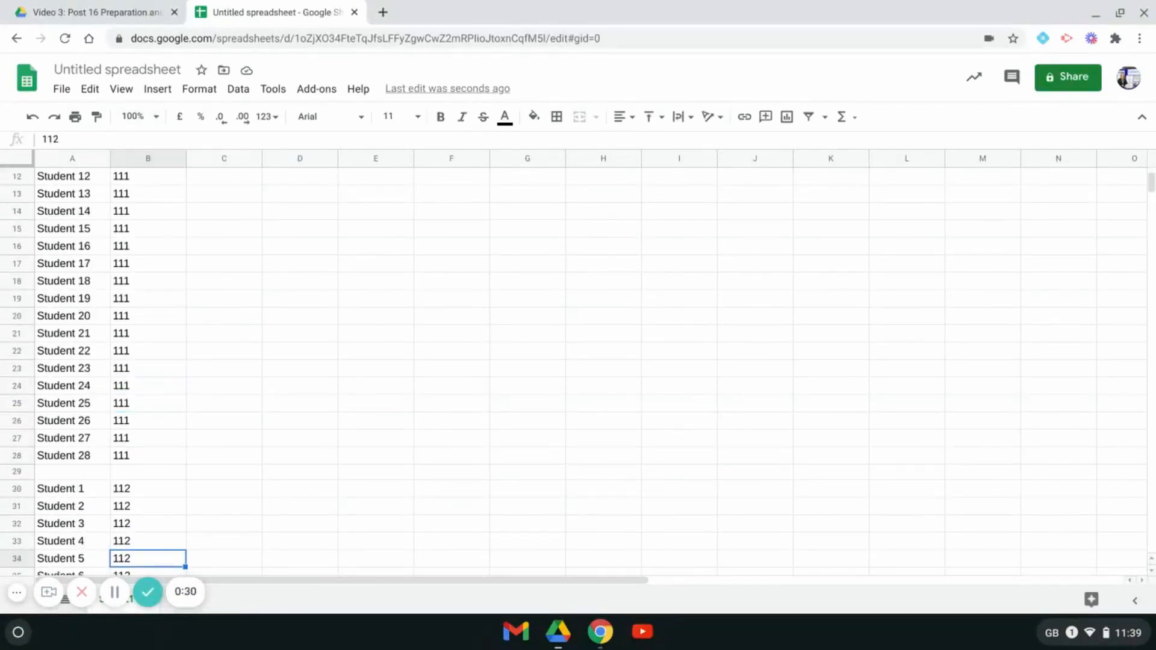
{"action": "key", "text": "Down"}
{"action": "key", "text": "Down"}
{"action": "key", "text": "Down"}
{"action": "key", "text": "Down"}
{"action": "key", "text": "Down"}
{"action": "key", "text": "Down"}
{"action": "key", "text": "Down"}
{"action": "key", "text": "Down"}
{"action": "key", "text": "Down"}
{"action": "key", "text": "Down"}
{"action": "key", "text": "Down"}
{"action": "key", "text": "Down"}
{"action": "key", "text": "Down"}
{"action": "key", "text": "Down"}
{"action": "key", "text": "Down"}
{"action": "key", "text": "Down"}
{"action": "key", "text": "Down"}
{"action": "key", "text": "Down"}
{"action": "key", "text": "Down"}
{"action": "key", "text": "Down"}
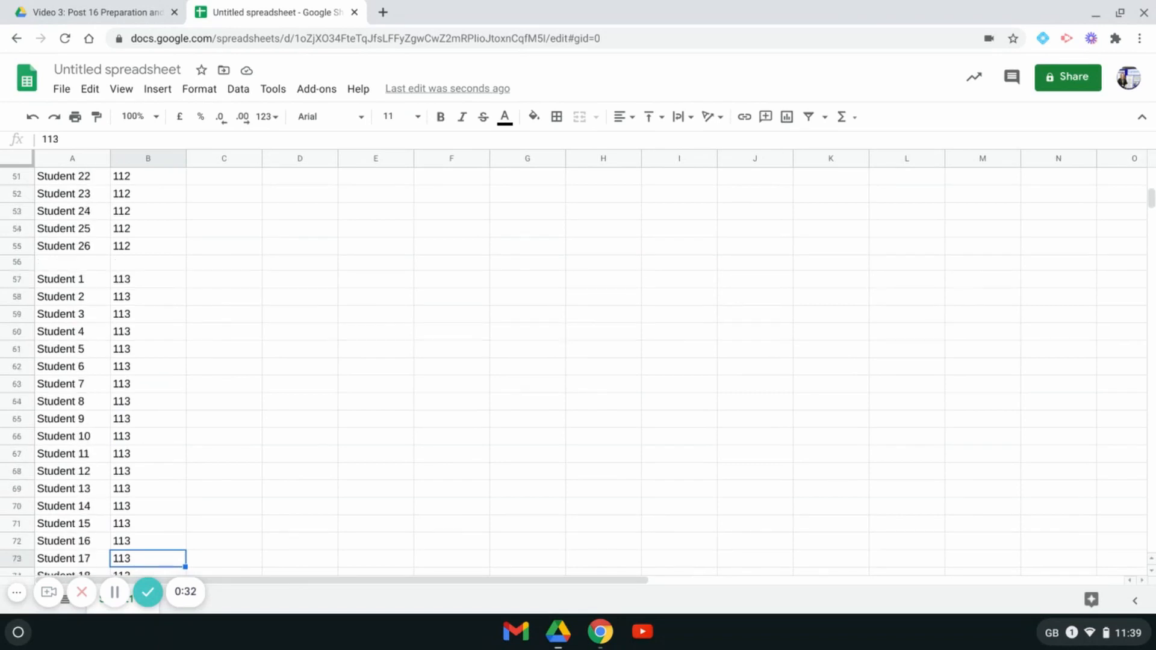
{"action": "key", "text": "Down"}
{"action": "key", "text": "Down"}
{"action": "key", "text": "Down"}
{"action": "key", "text": "Down"}
{"action": "key", "text": "Down"}
{"action": "key", "text": "Down"}
{"action": "key", "text": "Down"}
{"action": "key", "text": "Down"}
{"action": "key", "text": "Down"}
{"action": "key", "text": "Down"}
{"action": "key", "text": "Down"}
{"action": "key", "text": "Down"}
{"action": "key", "text": "Down"}
{"action": "key", "text": "Down"}
{"action": "key", "text": "Down"}
{"action": "key", "text": "Down"}
{"action": "key", "text": "Down"}
{"action": "key", "text": "Down"}
{"action": "key", "text": "Down"}
{"action": "key", "text": "Down"}
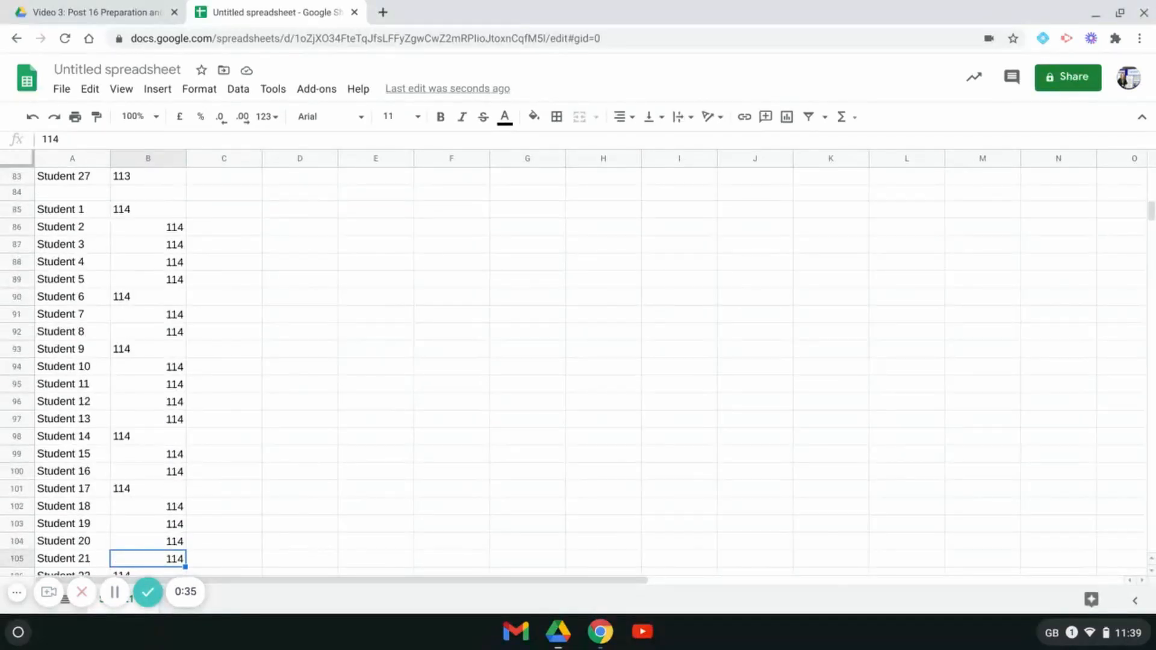
{"action": "key", "text": "Up"}
{"action": "key", "text": "Up"}
{"action": "key", "text": "Up"}
{"action": "key", "text": "Up"}
{"action": "key", "text": "Up"}
{"action": "key", "text": "Up"}
{"action": "key", "text": "Up"}
{"action": "key", "text": "Up"}
{"action": "key", "text": "Up"}
{"action": "key", "text": "Up"}
{"action": "key", "text": "Up"}
{"action": "key", "text": "Up"}
{"action": "key", "text": "Up"}
{"action": "key", "text": "Up"}
{"action": "key", "text": "Up"}
{"action": "key", "text": "Up"}
{"action": "key", "text": "Up"}
{"action": "key", "text": "Up"}
{"action": "key", "text": "Up"}
{"action": "key", "text": "Up"}
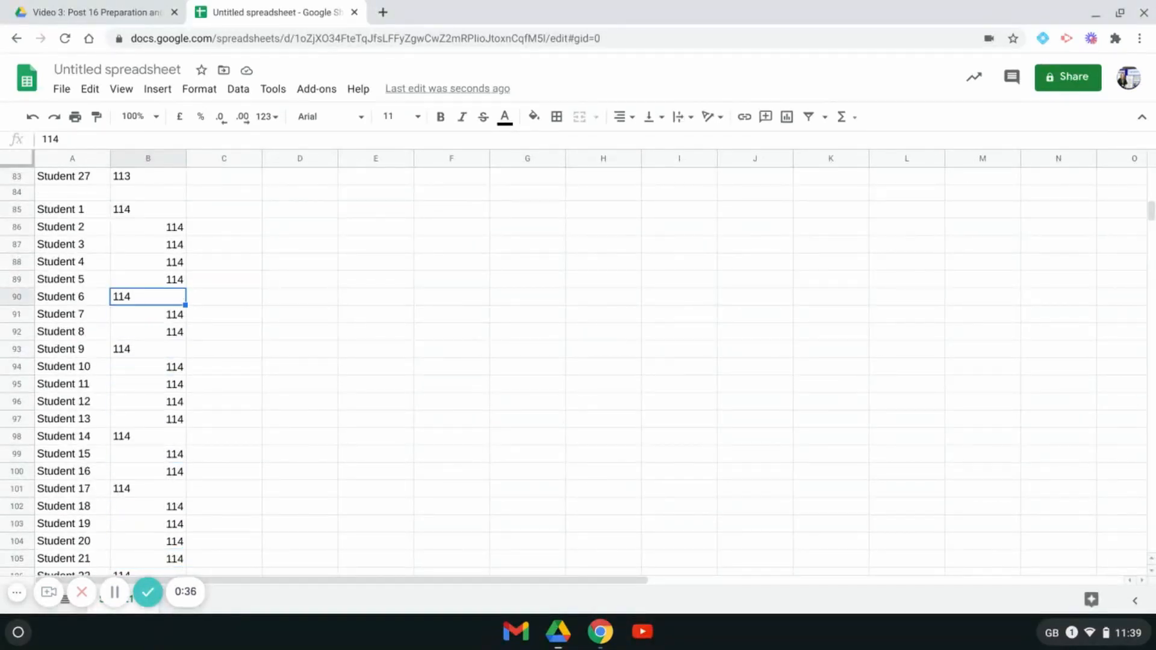
{"action": "key", "text": "Up"}
{"action": "key", "text": "Up"}
{"action": "key", "text": "Up"}
{"action": "key", "text": "Up"}
{"action": "key", "text": "Up"}
{"action": "key", "text": "Up"}
{"action": "key", "text": "Up"}
{"action": "key", "text": "Up"}
{"action": "key", "text": "Up"}
{"action": "key", "text": "Up"}
{"action": "key", "text": "Up"}
{"action": "key", "text": "Up"}
{"action": "key", "text": "Up"}
{"action": "key", "text": "Up"}
{"action": "key", "text": "Up"}
{"action": "key", "text": "Up"}
{"action": "key", "text": "Up"}
{"action": "key", "text": "Up"}
{"action": "key", "text": "Up"}
{"action": "key", "text": "Up"}
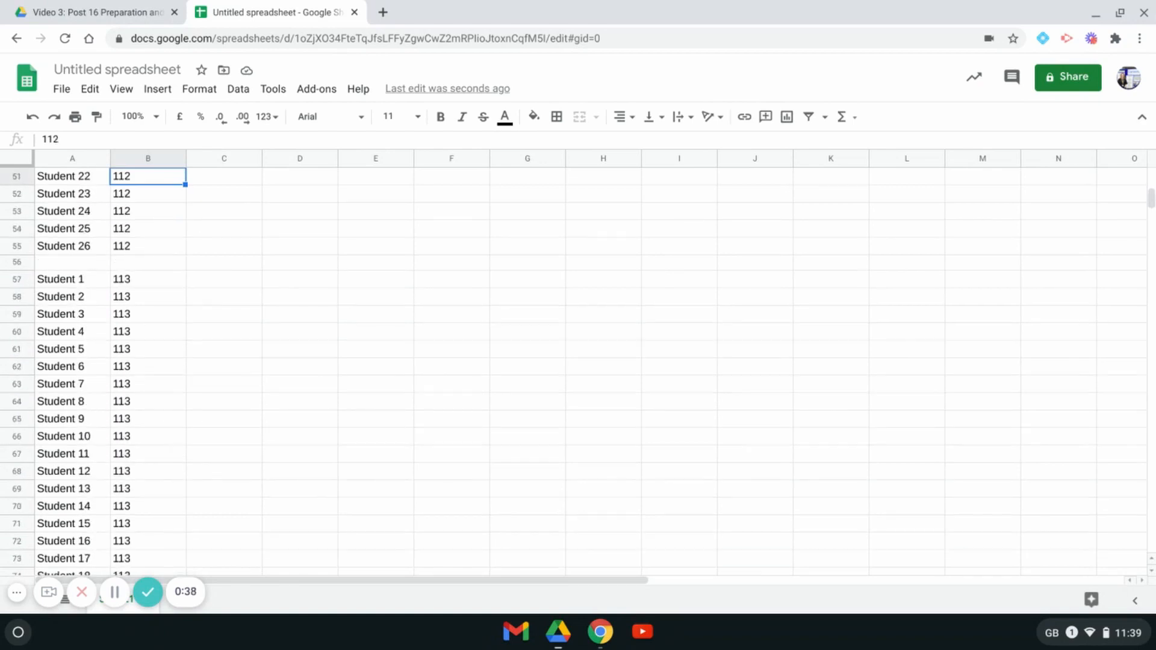
{"action": "key", "text": "Up"}
{"action": "key", "text": "Up"}
{"action": "key", "text": "Up"}
{"action": "key", "text": "Up"}
{"action": "key", "text": "Up"}
{"action": "key", "text": "Up"}
{"action": "key", "text": "Up"}
{"action": "key", "text": "Up"}
{"action": "key", "text": "Up"}
{"action": "key", "text": "Up"}
{"action": "key", "text": "Up"}
{"action": "key", "text": "Up"}
{"action": "key", "text": "Up"}
{"action": "key", "text": "Up"}
{"action": "key", "text": "Up"}
{"action": "key", "text": "Up"}
{"action": "key", "text": "Up"}
{"action": "key", "text": "Up"}
{"action": "key", "text": "Up"}
{"action": "key", "text": "Up"}
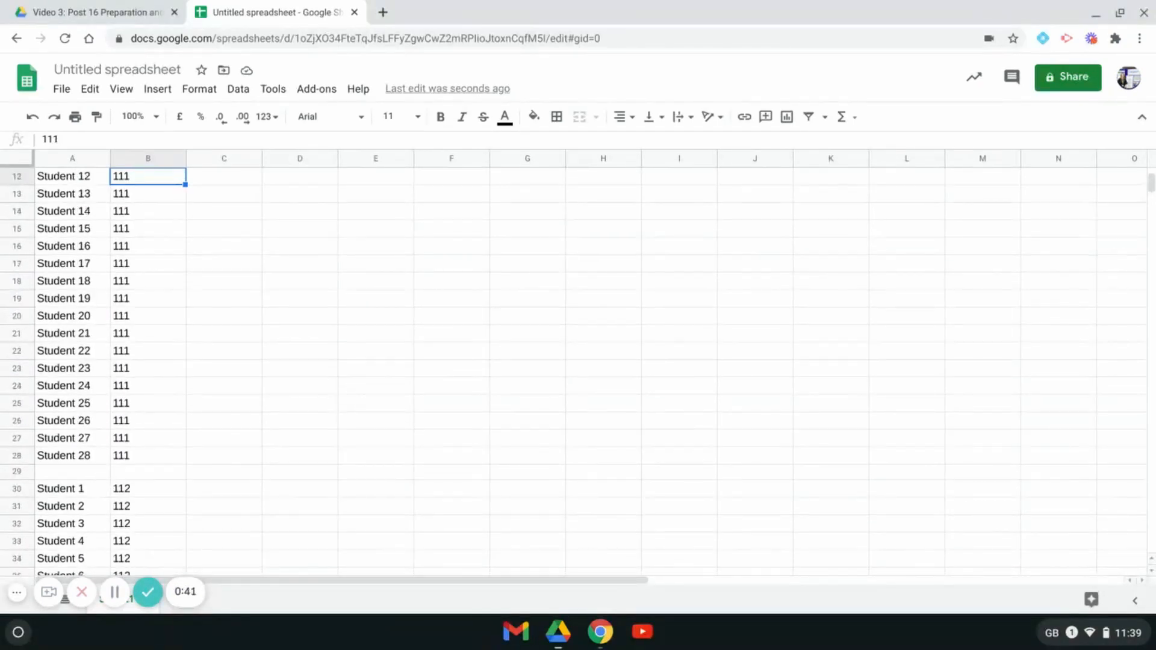
{"action": "key", "text": "Up"}
{"action": "key", "text": "Up"}
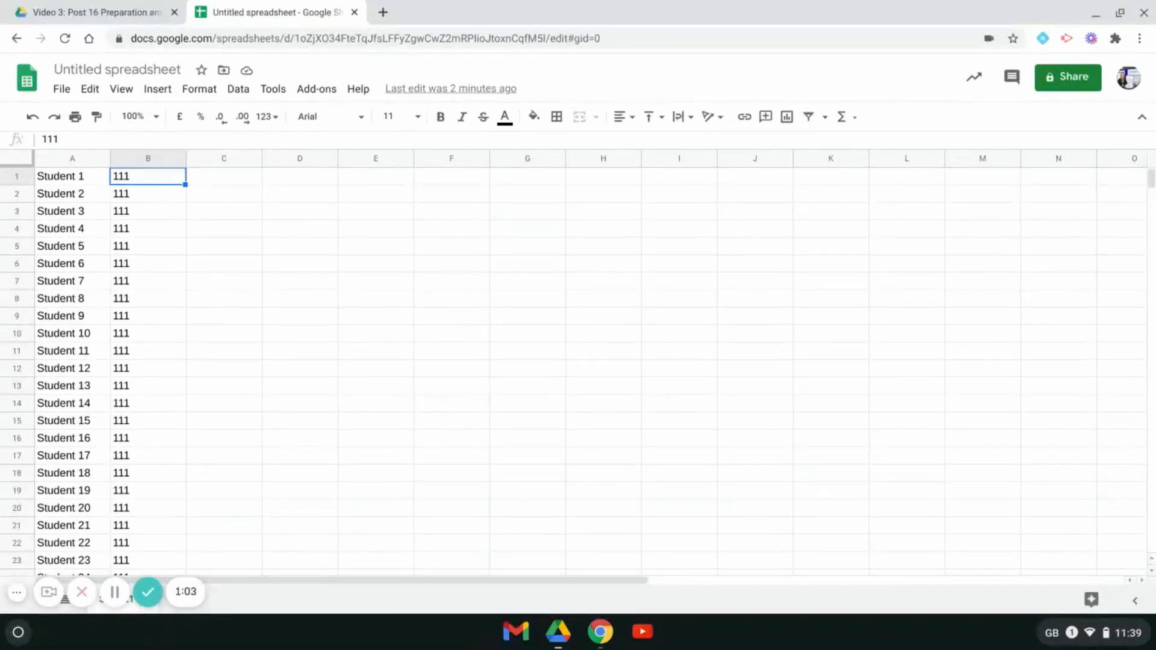
Add seven blank sheets to the spreadsheet, from Sheet2 through Sheet8.
{"action": "left_click", "coordinate": [40, 607]}
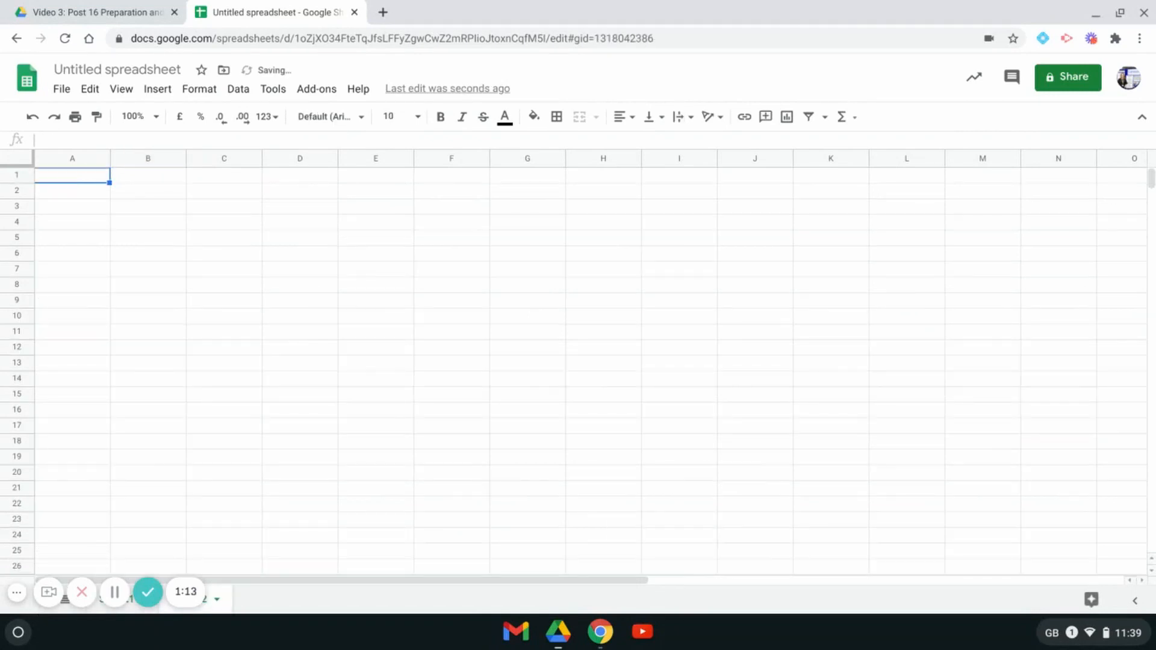
{"action": "left_click", "coordinate": [40, 612]}
{"action": "left_click", "coordinate": [40, 612]}
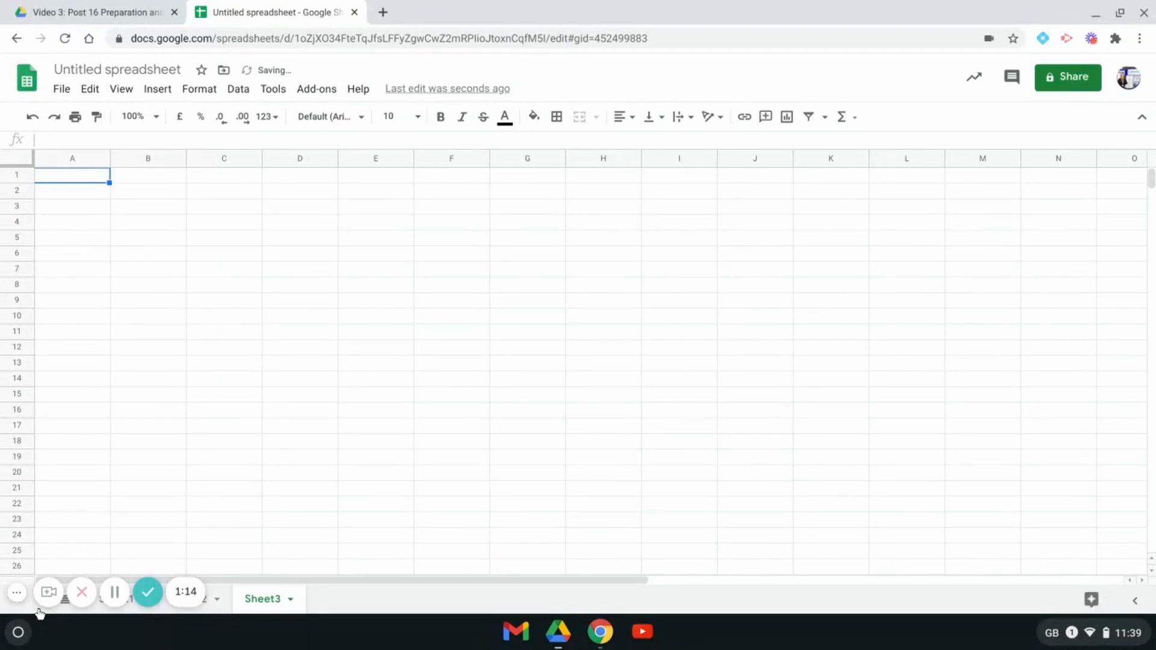
{"action": "left_click", "coordinate": [40, 612]}
{"action": "left_click", "coordinate": [40, 612]}
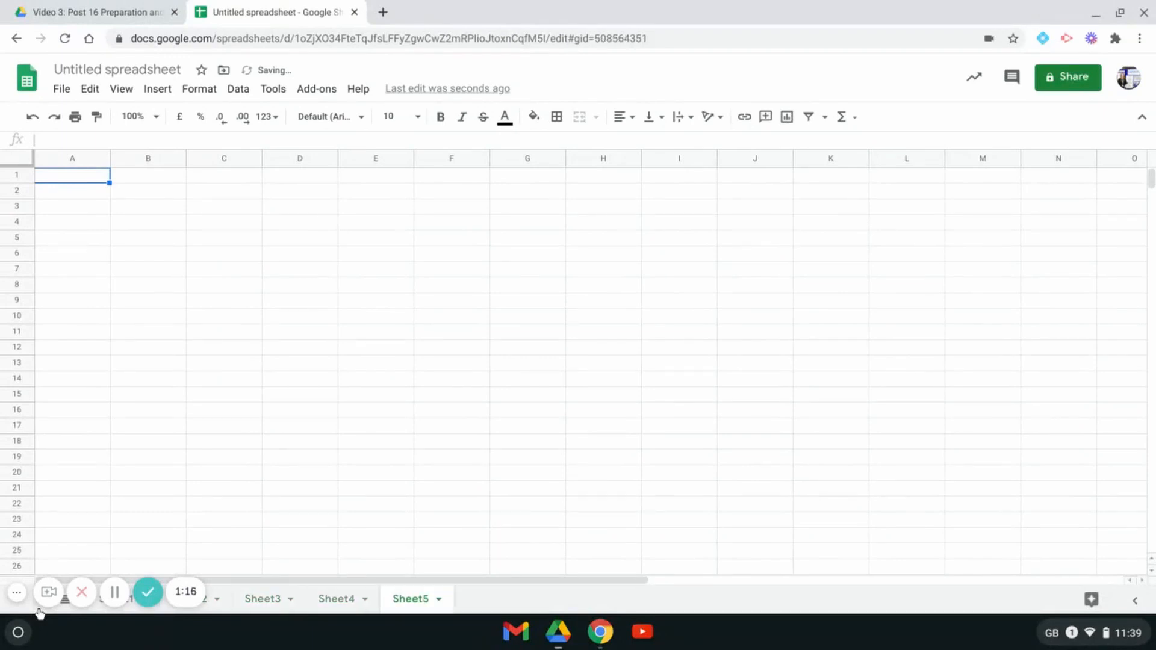
{"action": "left_click", "coordinate": [40, 612]}
{"action": "left_click", "coordinate": [40, 612]}
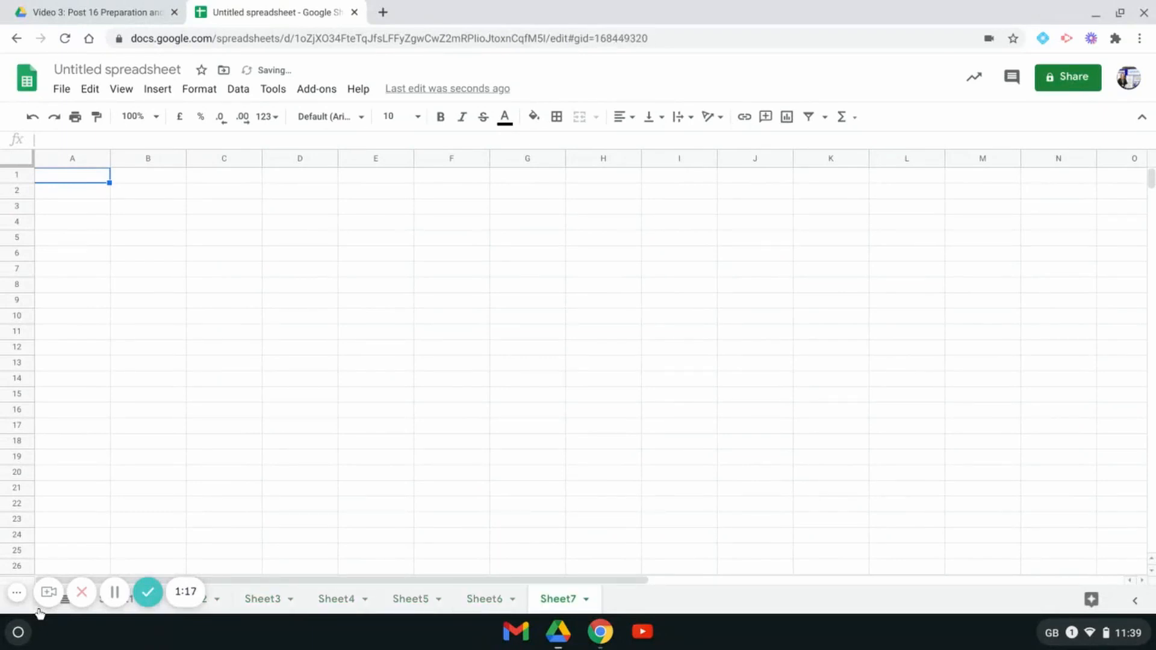
{"action": "left_click", "coordinate": [40, 612]}
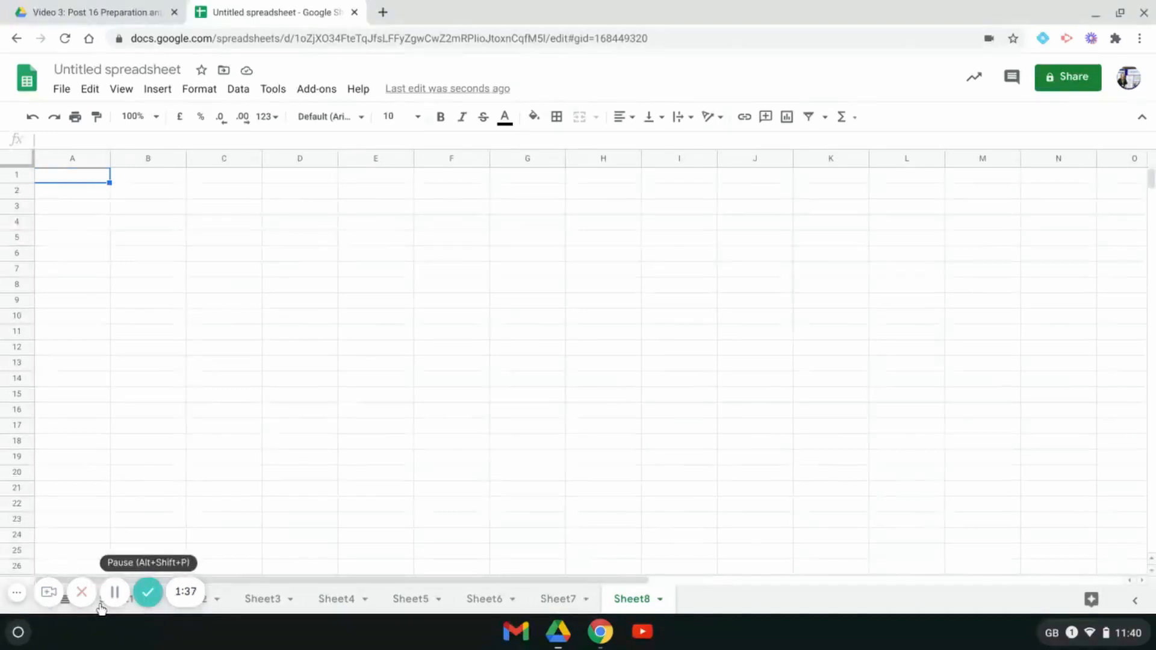
Rename Sheet3 as 113 to match its class number.
{"action": "left_click", "coordinate": [254, 604]}
{"action": "right_click", "coordinate": [253, 605]}
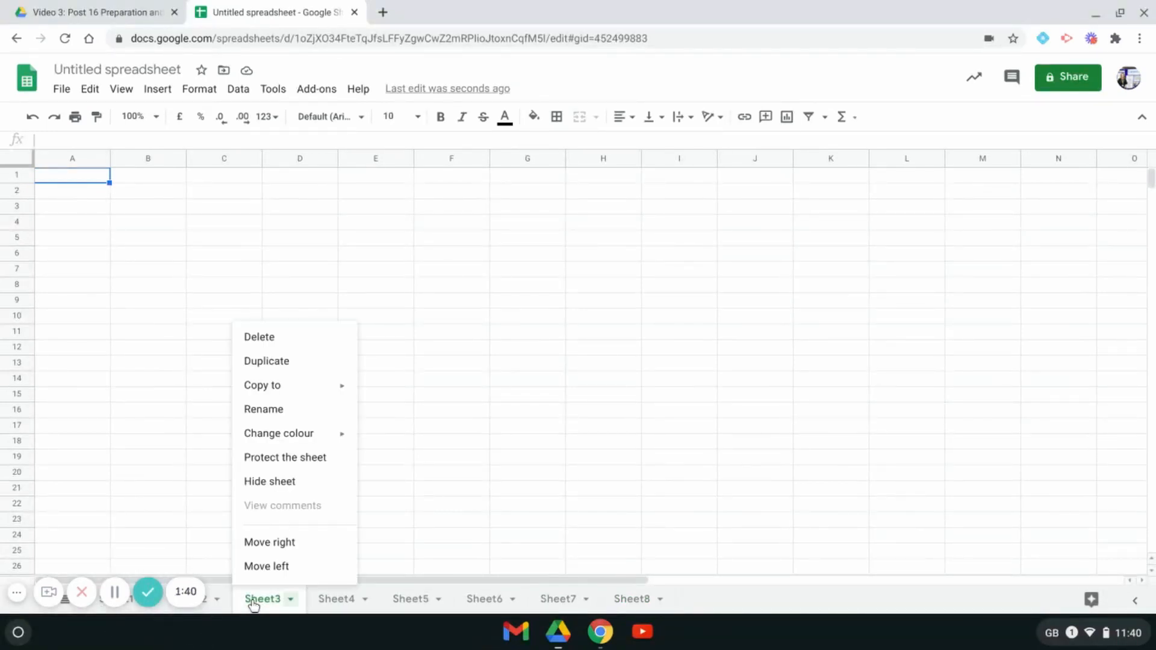
{"action": "left_click", "coordinate": [301, 416]}
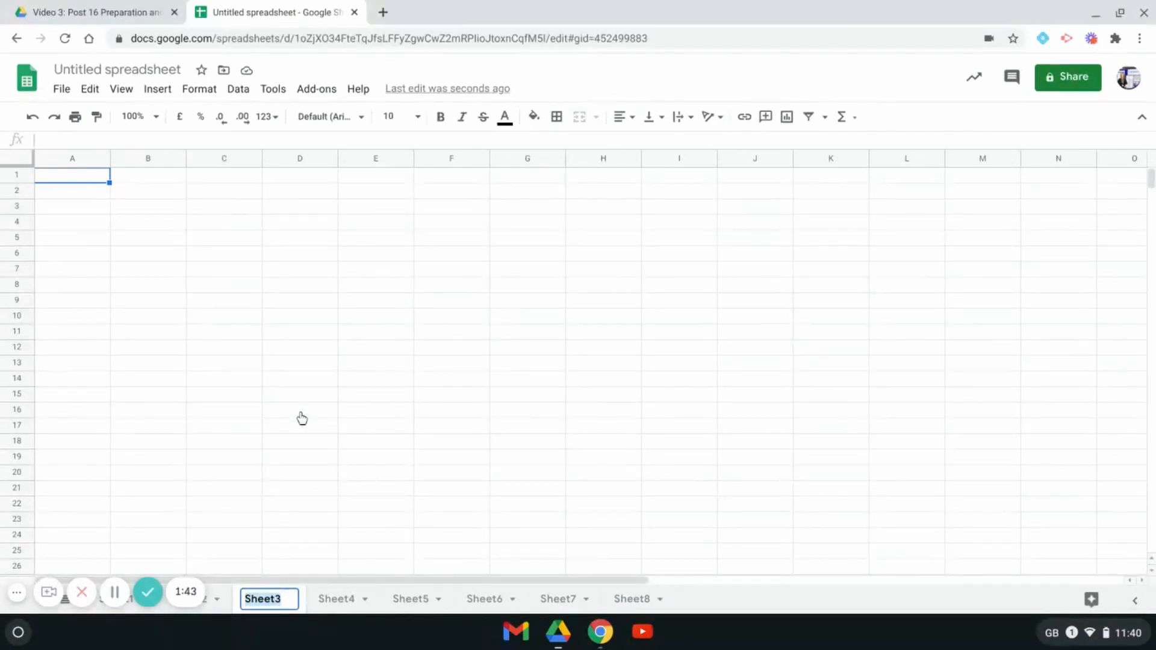
{"action": "type", "text": "113"}
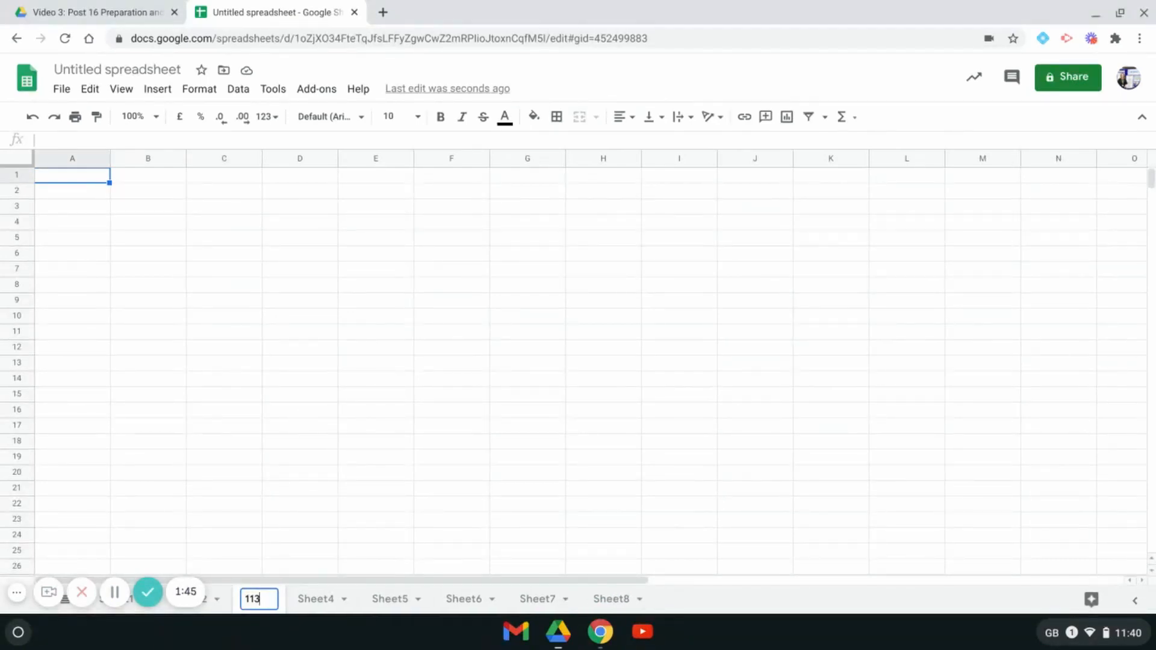
Rename Sheet4 as 114 to match its class number.
{"action": "left_click", "coordinate": [322, 601]}
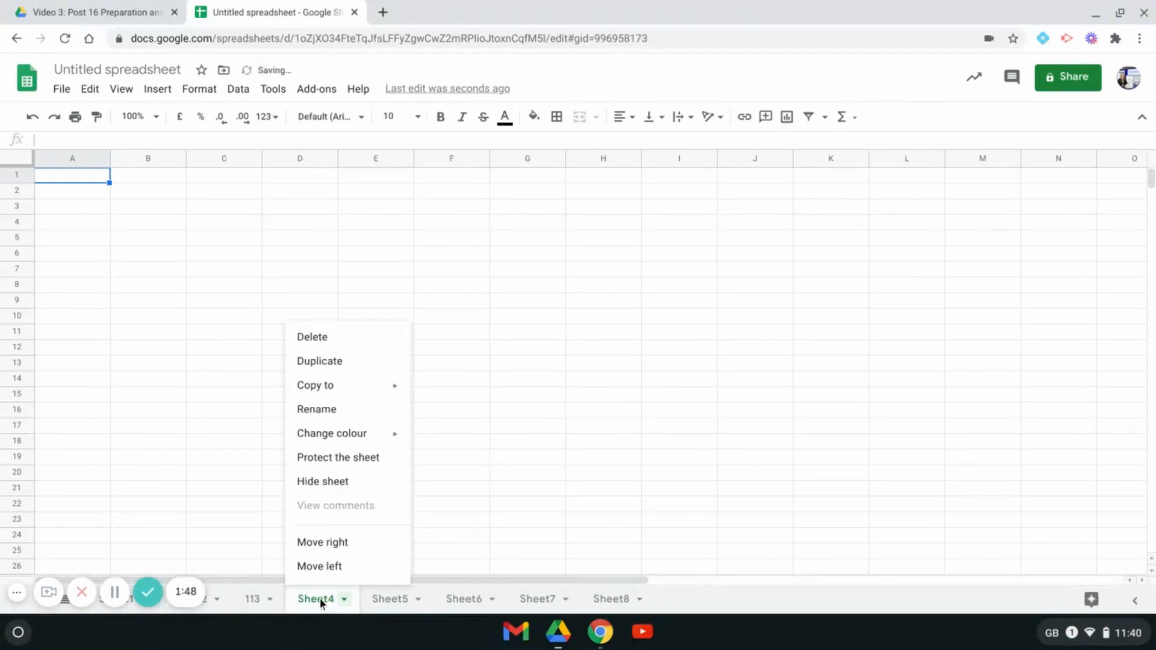
{"action": "right_click", "coordinate": [320, 600]}
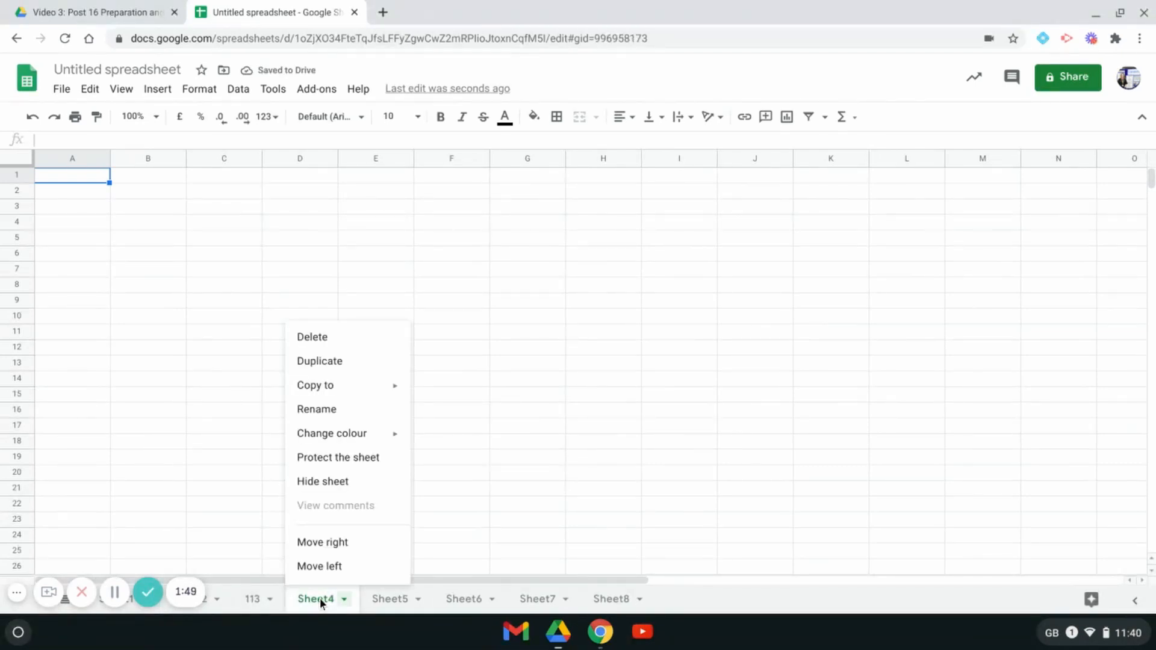
{"action": "left_click", "coordinate": [356, 418]}
{"action": "type", "text": "114"}
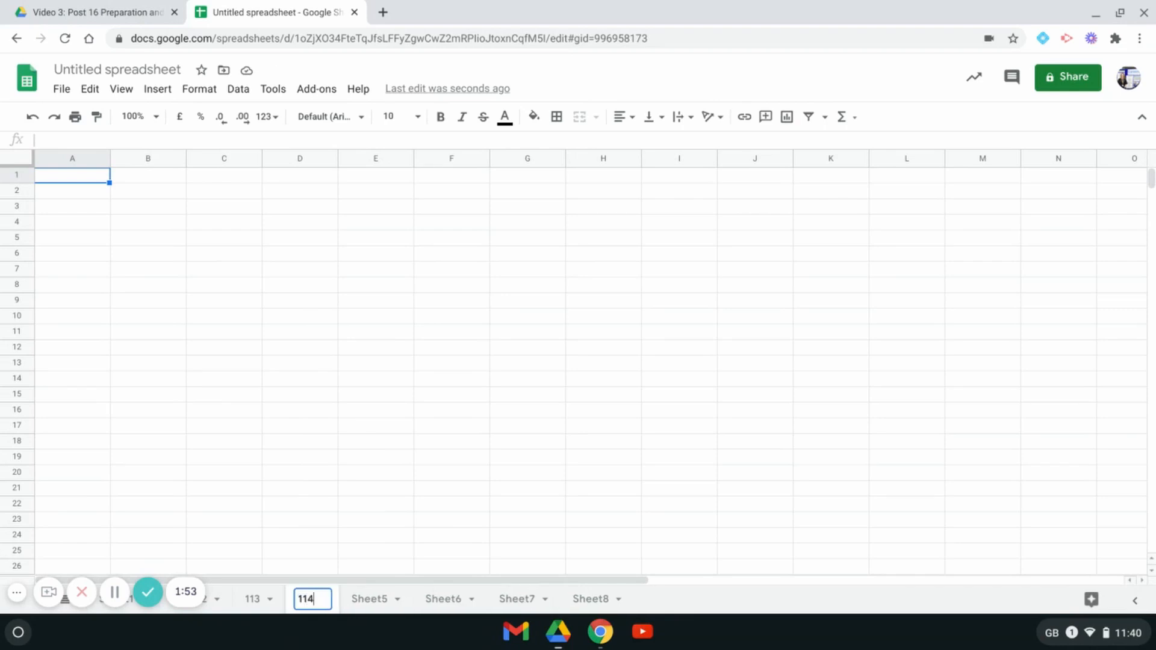
{"action": "left_click", "coordinate": [113, 590]}
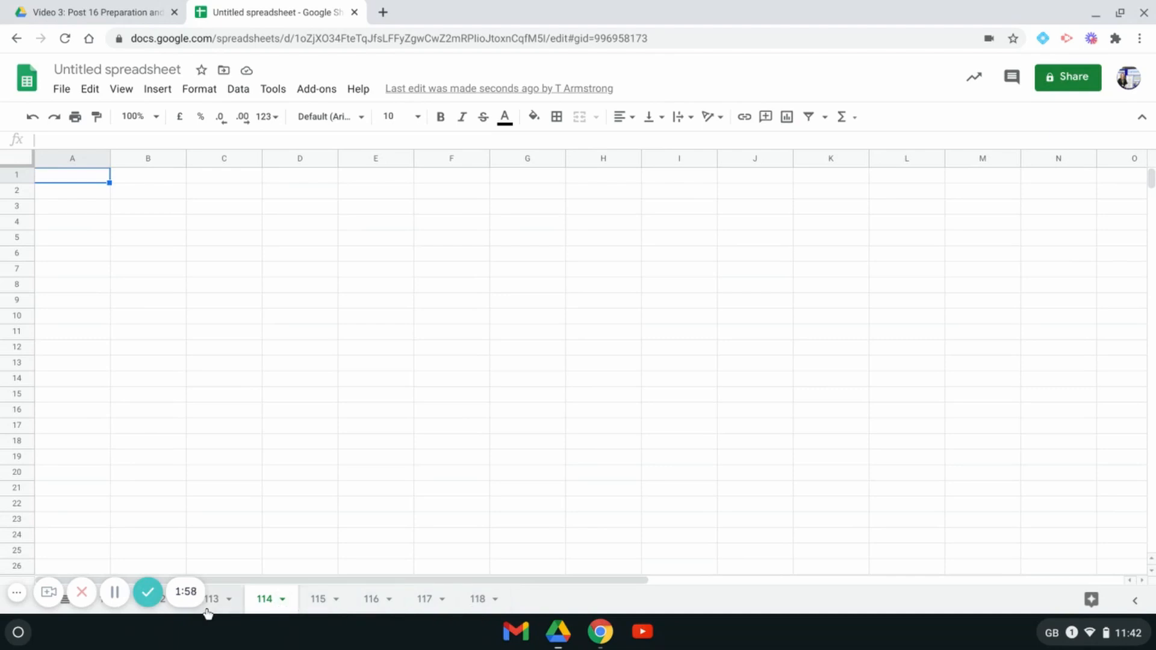
{"action": "left_click", "coordinate": [112, 592]}
{"action": "left_click", "coordinate": [112, 593]}
Return to the first sheet with the full student list and select Student 14's class number in cell B14.
{"action": "left_click", "coordinate": [103, 613]}
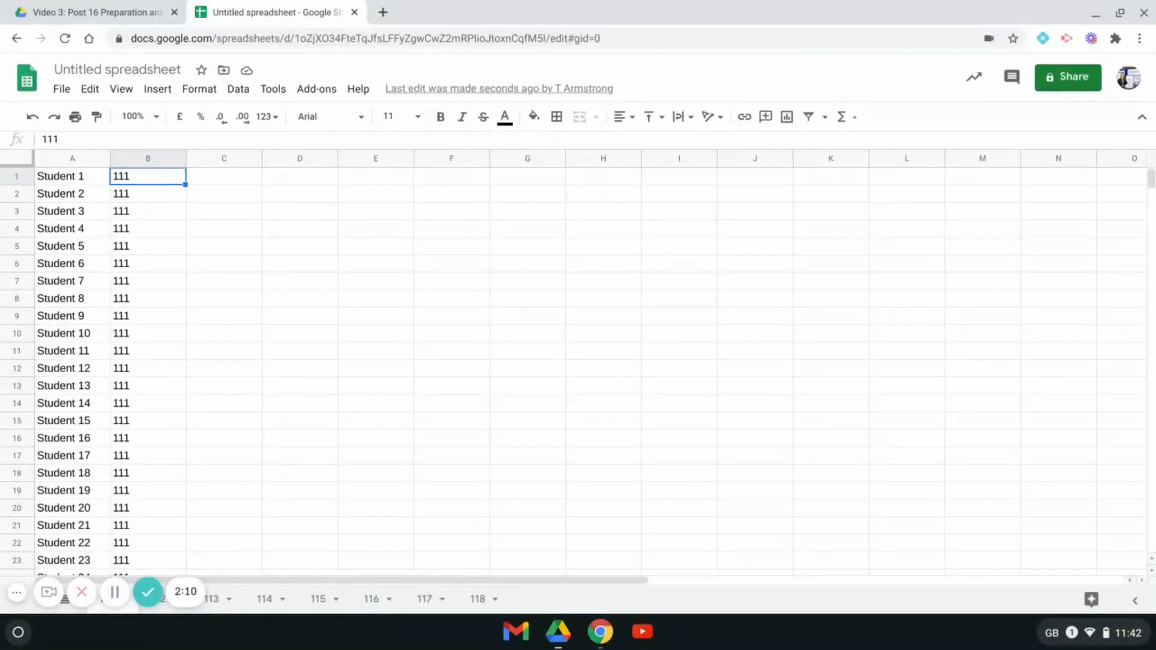
{"action": "left_click", "coordinate": [143, 408]}
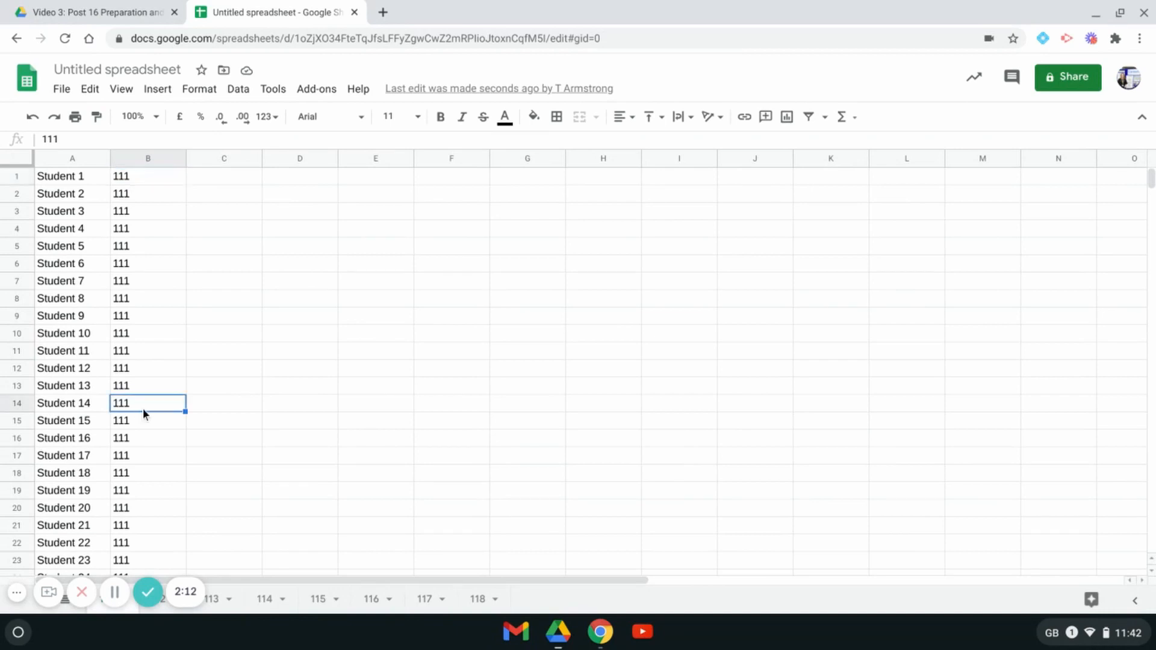
Copy the class 112 students and their class numbers, A30:B55, from the full list into sheet 112 starting at A1.
{"action": "key", "text": "Down"}
{"action": "key", "text": "Down"}
{"action": "key", "text": "Down"}
{"action": "key", "text": "Down"}
{"action": "key", "text": "Down"}
{"action": "key", "text": "Down"}
{"action": "key", "text": "Down"}
{"action": "key", "text": "Down"}
{"action": "key", "text": "Down"}
{"action": "key", "text": "Down"}
{"action": "key", "text": "Down"}
{"action": "key", "text": "Down"}
{"action": "key", "text": "Down"}
{"action": "key", "text": "Down"}
{"action": "key", "text": "Down"}
{"action": "key", "text": "Down"}
{"action": "key", "text": "Down"}
{"action": "key", "text": "Down"}
{"action": "key", "text": "Down"}
{"action": "key", "text": "Down"}
{"action": "key", "text": "Down"}
{"action": "key", "text": "Down"}
{"action": "key", "text": "Down"}
{"action": "key", "text": "Down"}
{"action": "key", "text": "Down"}
{"action": "key", "text": "Down"}
{"action": "key", "text": "Down"}
{"action": "key", "text": "Down"}
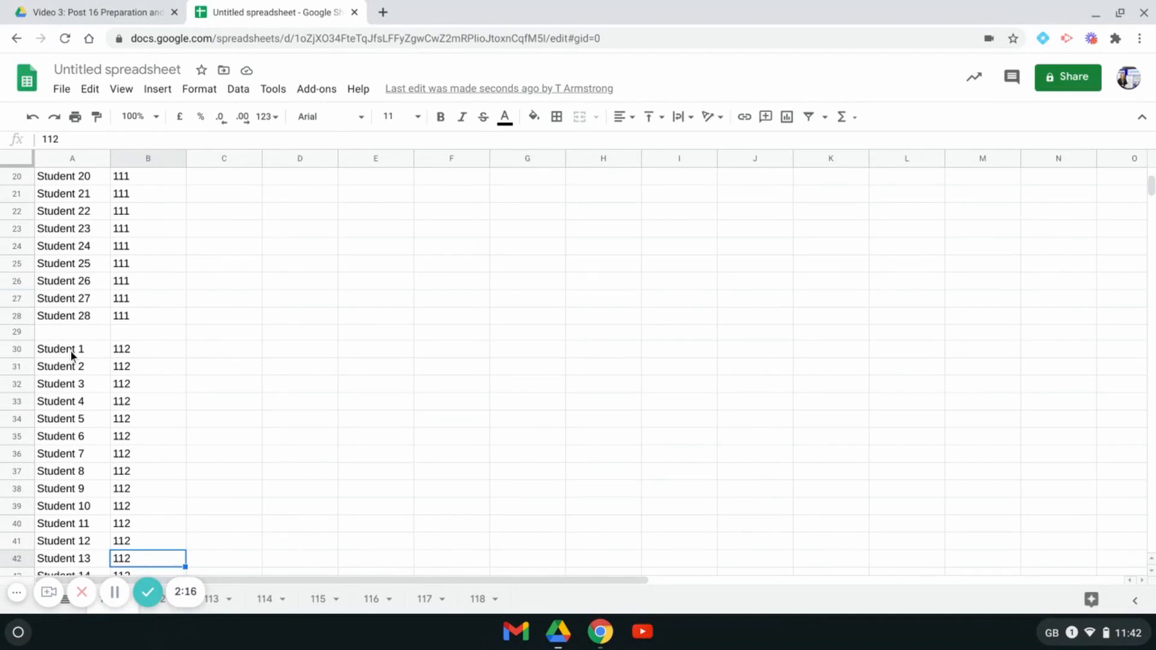
{"action": "left_click_drag", "start_coordinate": [70, 351], "coordinate": [133, 245]}
{"action": "key", "text": "ctrl+c"}
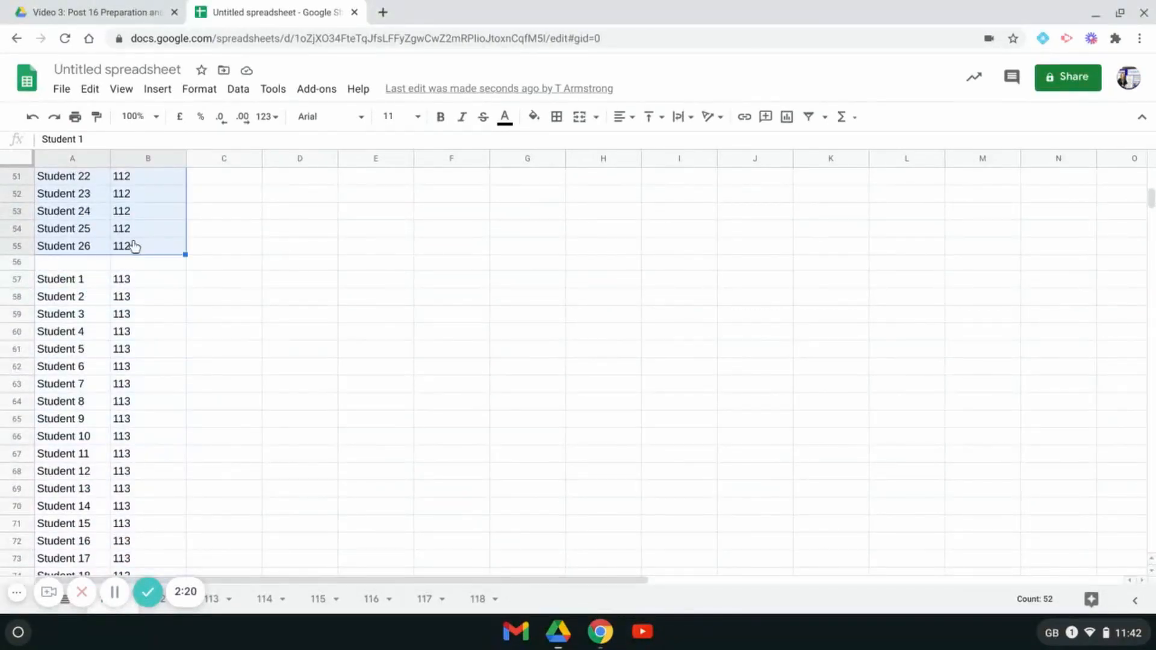
{"action": "left_click", "coordinate": [165, 612]}
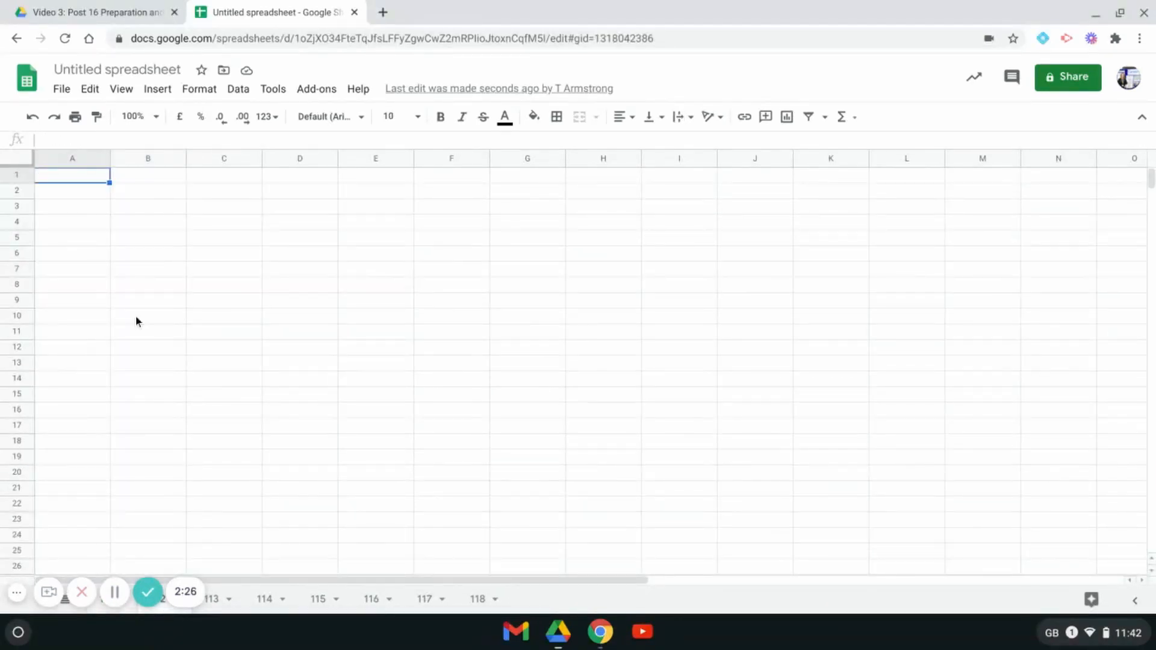
{"action": "key", "text": "ctrl+v"}
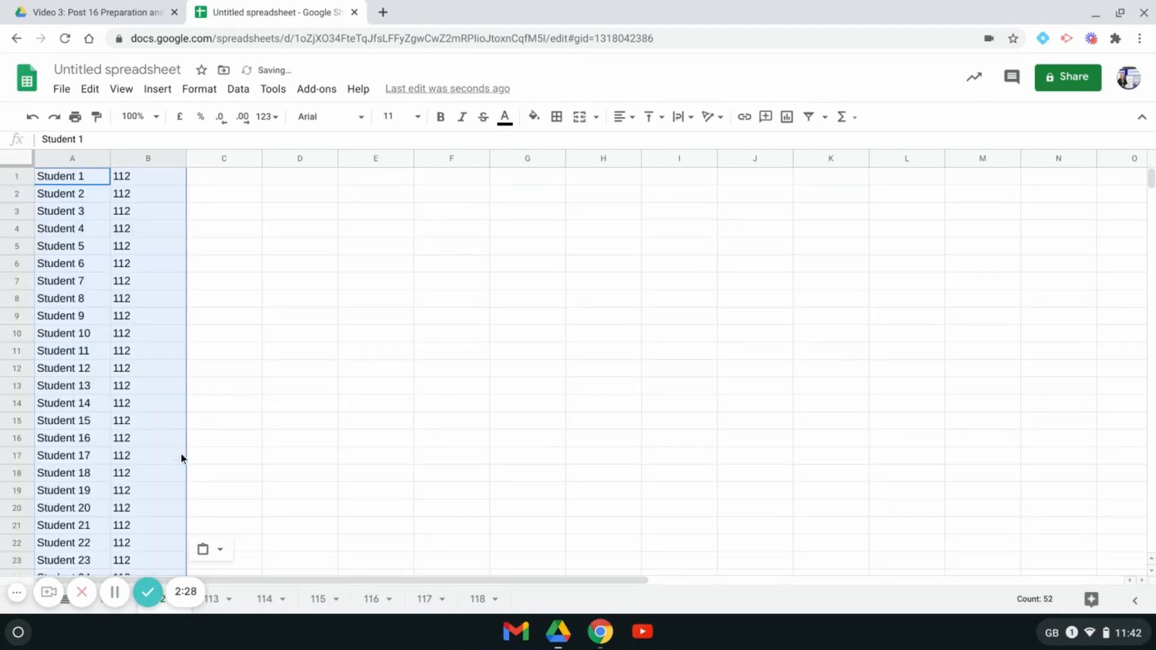
Copy the class 113 students and their class numbers, A57:B83, from the full list on the first sheet.
{"action": "left_click", "coordinate": [105, 613]}
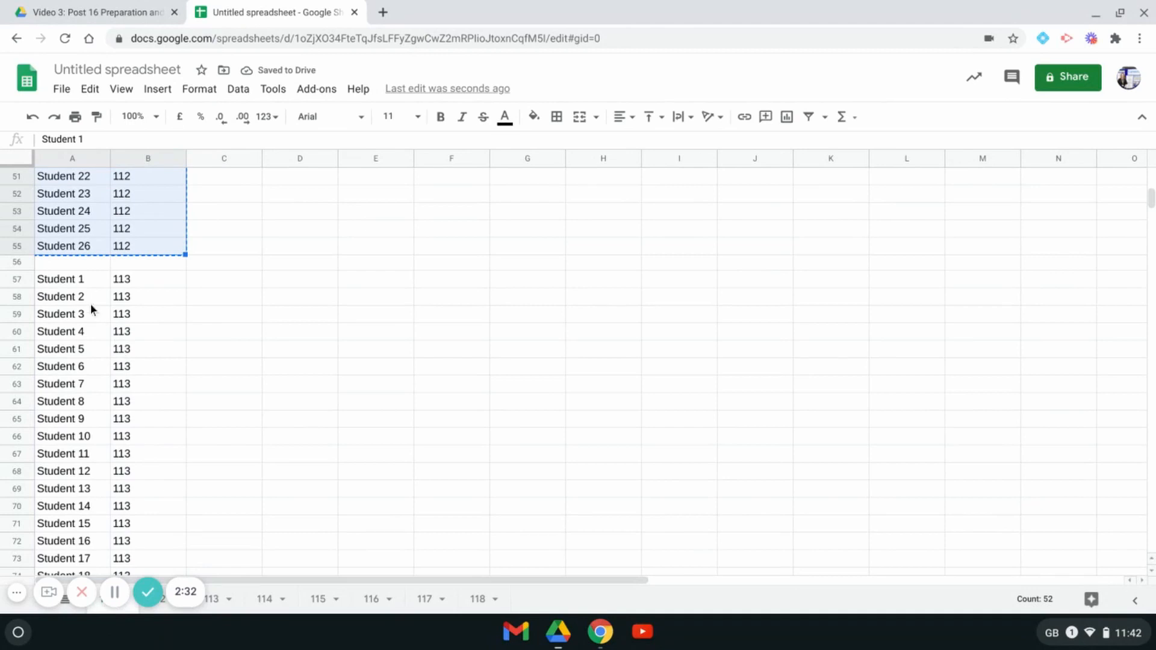
{"action": "left_click_drag", "start_coordinate": [81, 281], "coordinate": [153, 454]}
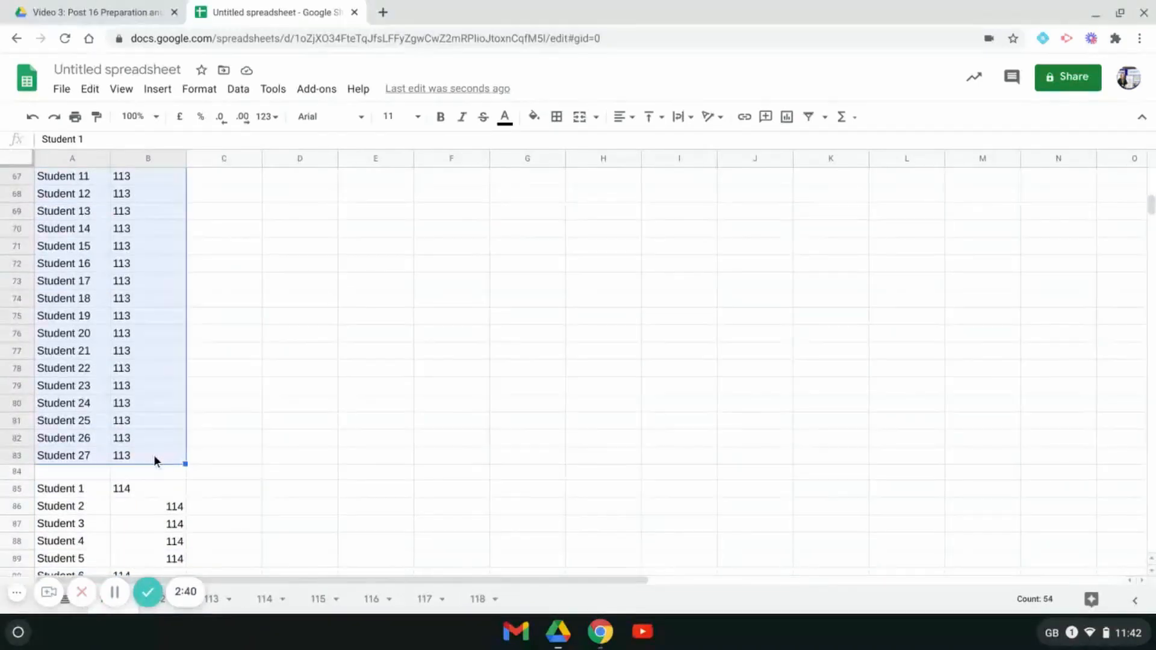
{"action": "key", "text": "ctrl+c"}
On sheet 118, enter the headings Name in A1, LSFC in C1 and BARNFIELD in D1.
{"action": "left_click", "coordinate": [477, 598]}
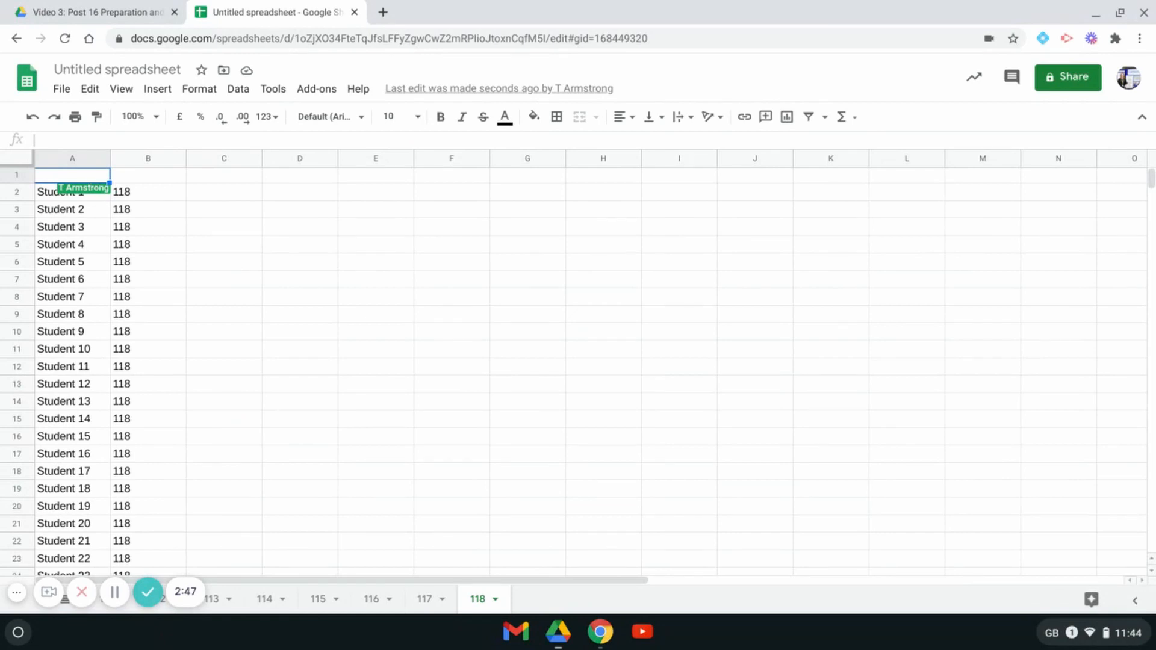
{"action": "type", "text": "Name"}
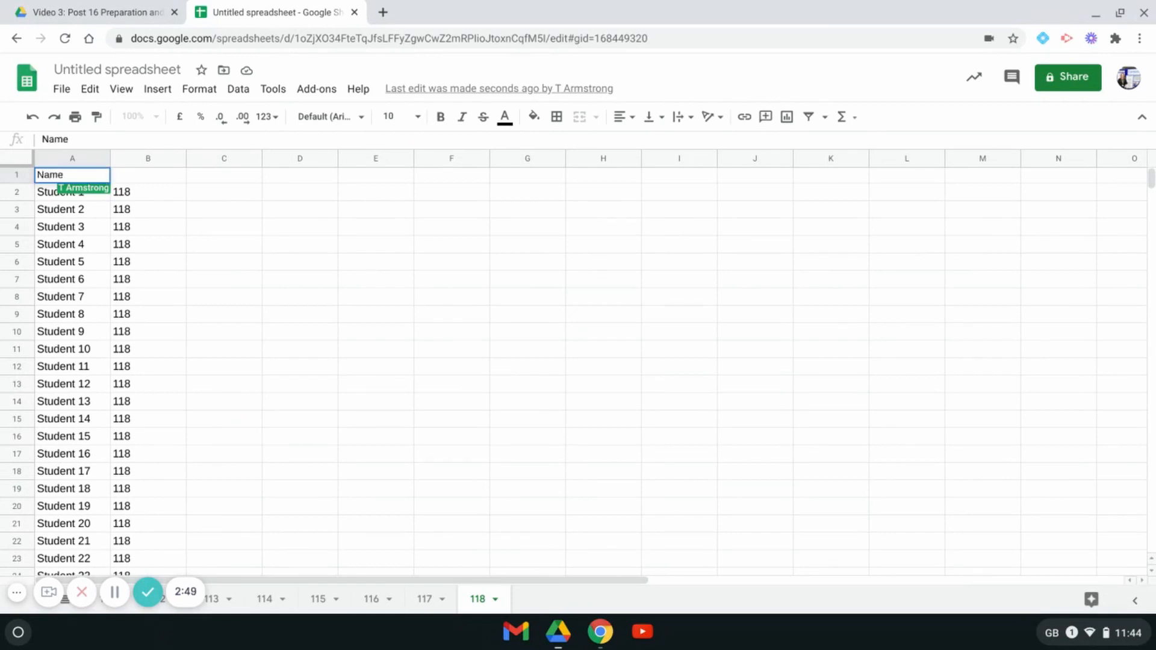
{"action": "key", "text": "Tab"}
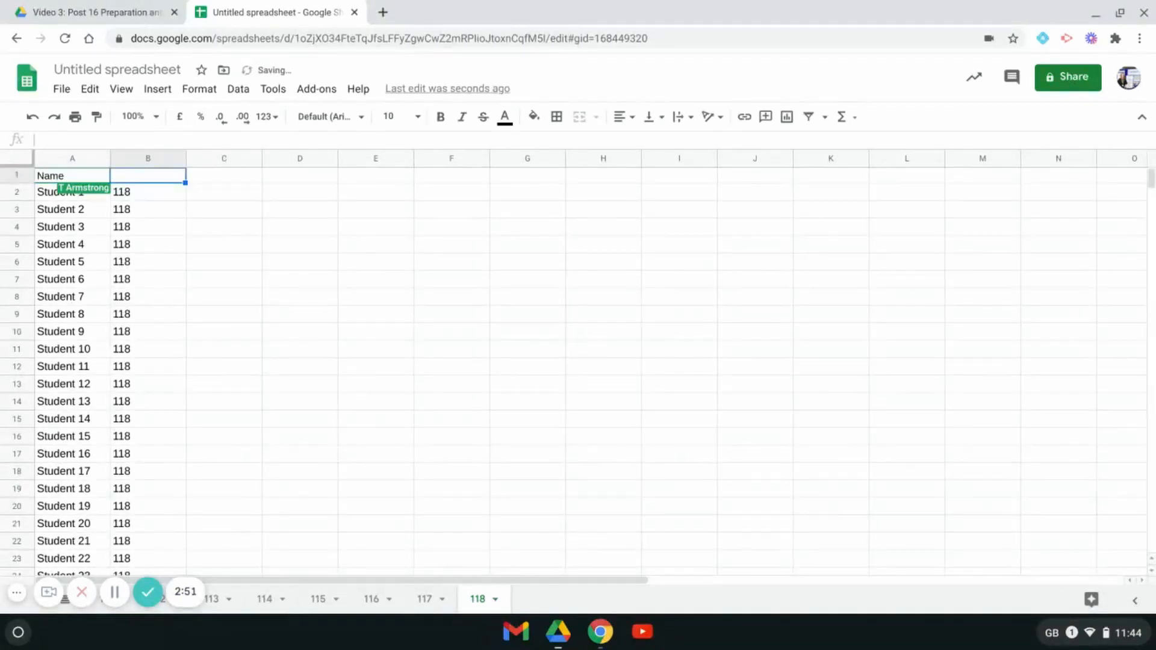
{"action": "key", "text": "Tab"}
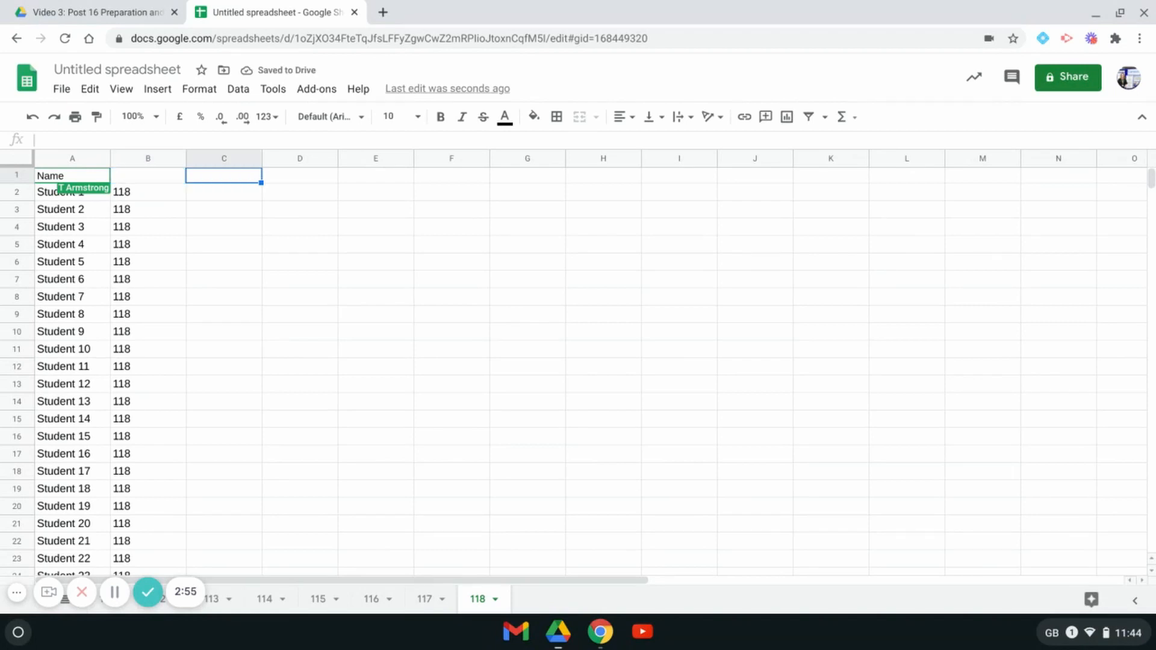
{"action": "type", "text": "LSFC"}
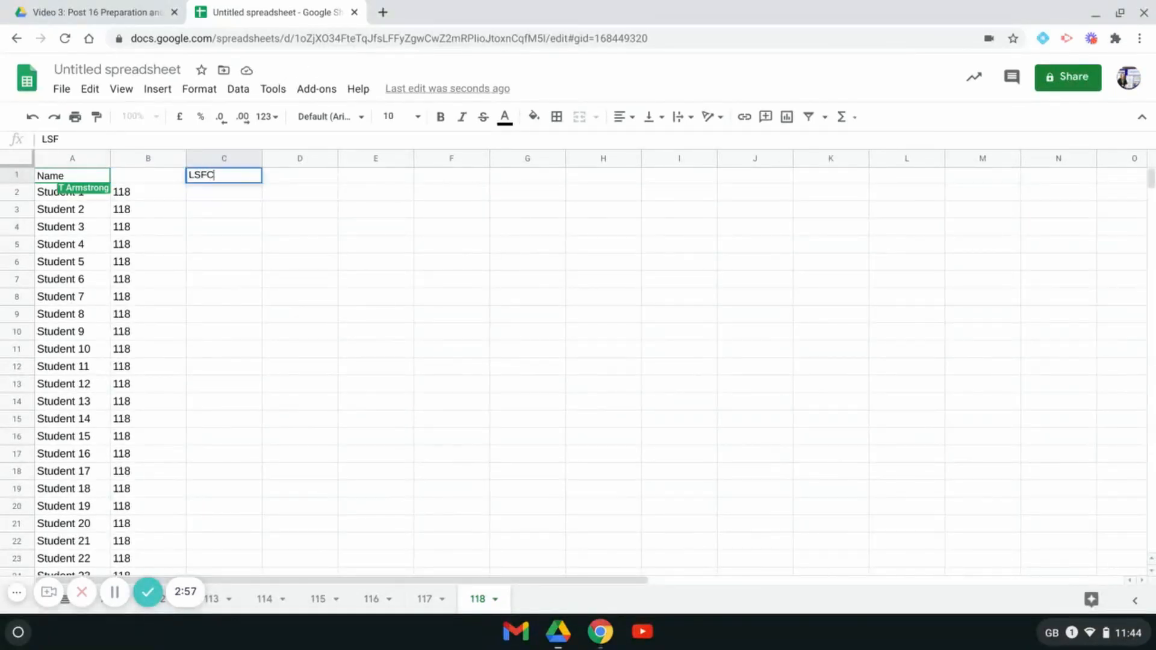
{"action": "key", "text": "Tab"}
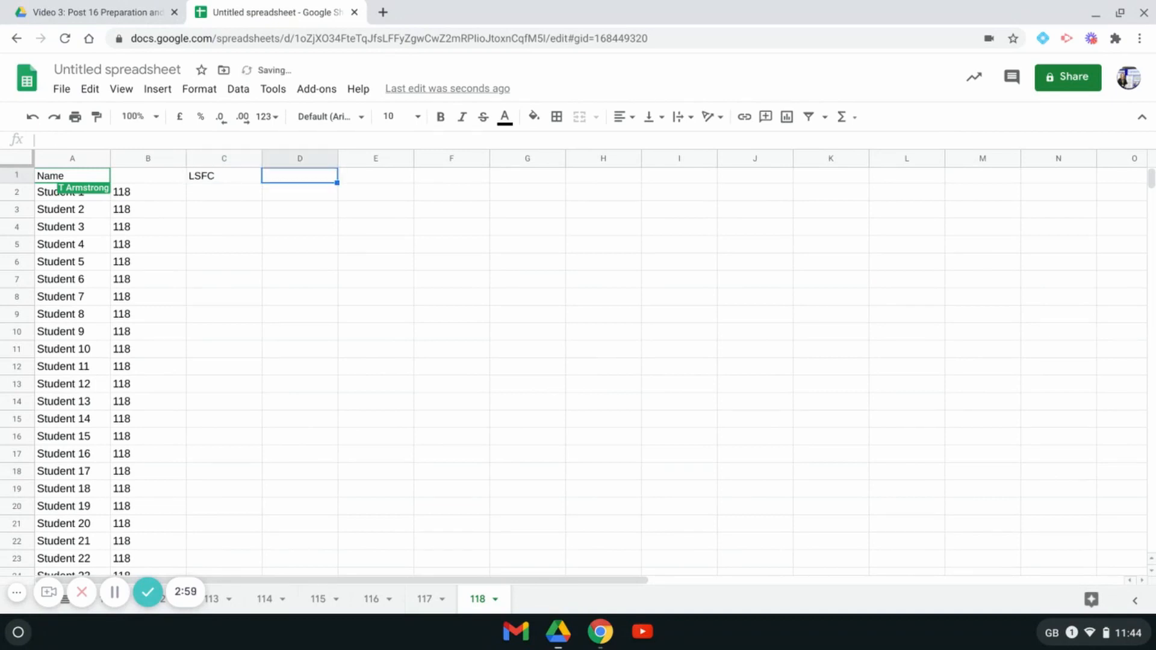
{"action": "type", "text": "BAR"}
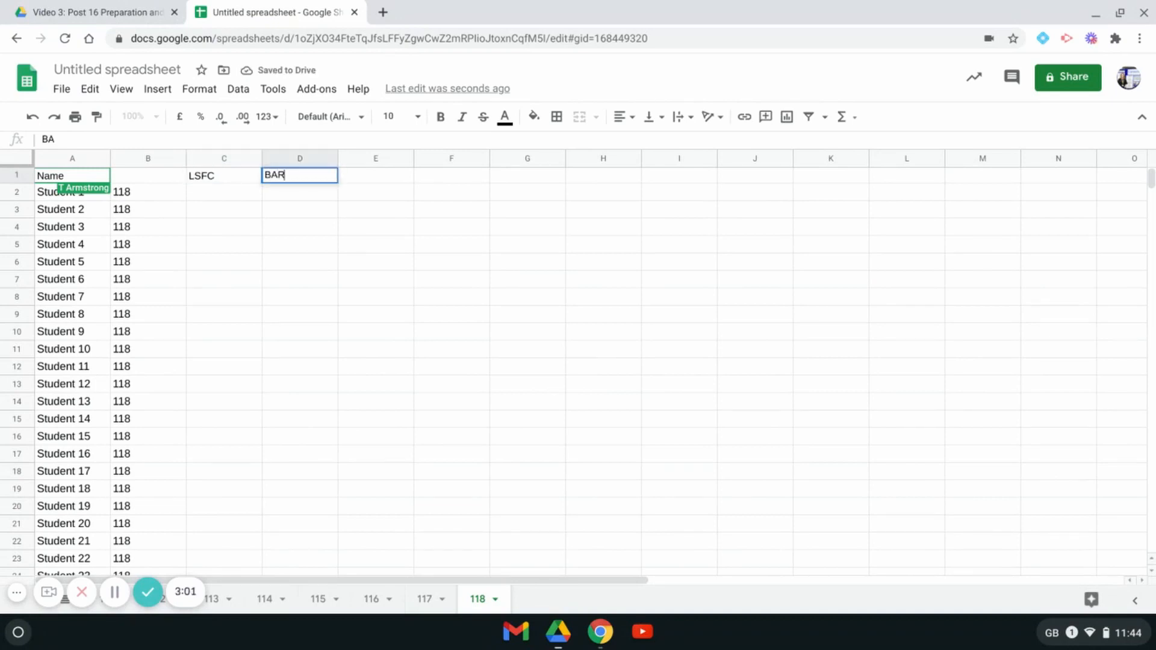
{"action": "type", "text": "NFIELD"}
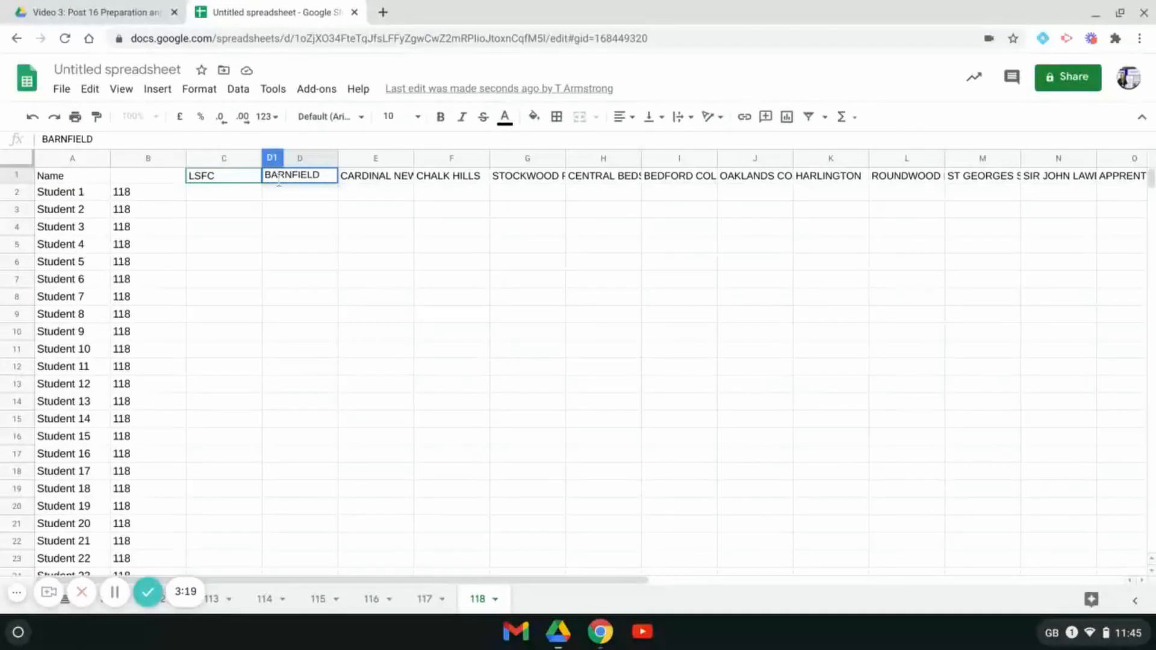
Wrap the text of the headings in C1:P1, from LSFC through BERKHAMSTED.
{"action": "left_click_drag", "start_coordinate": [220, 176], "coordinate": [1150, 180]}
{"action": "scroll", "coordinate": [1042, 175], "scroll_direction": "right", "scroll_amount": 2}
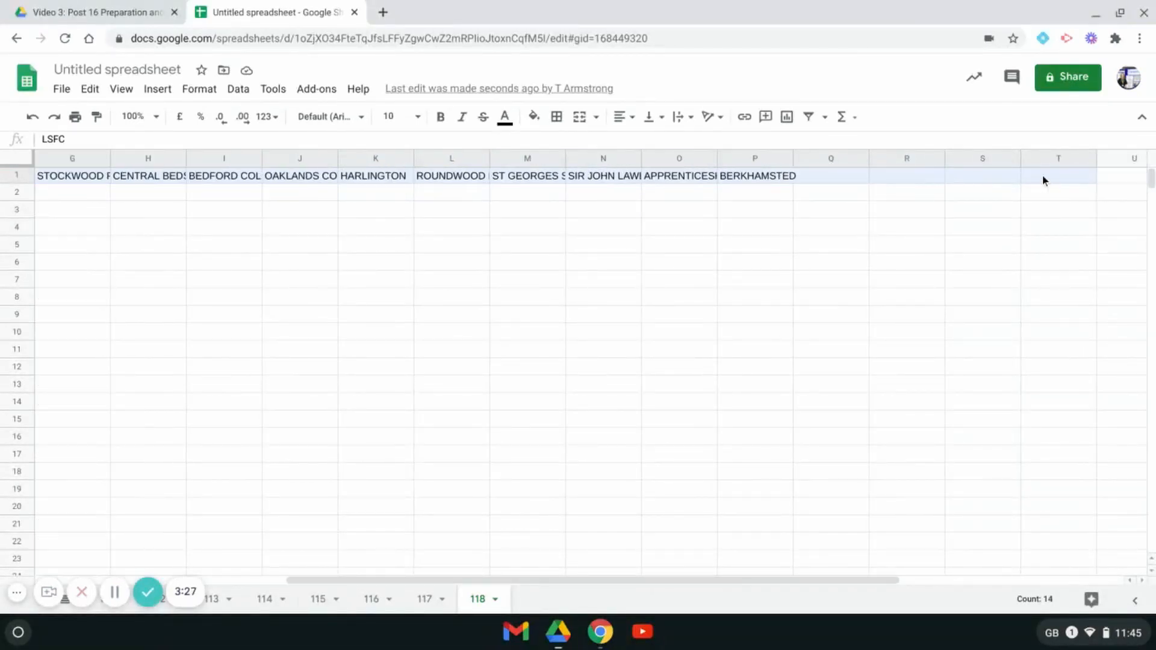
{"action": "left_click_drag", "start_coordinate": [742, 177], "coordinate": [741, 177]}
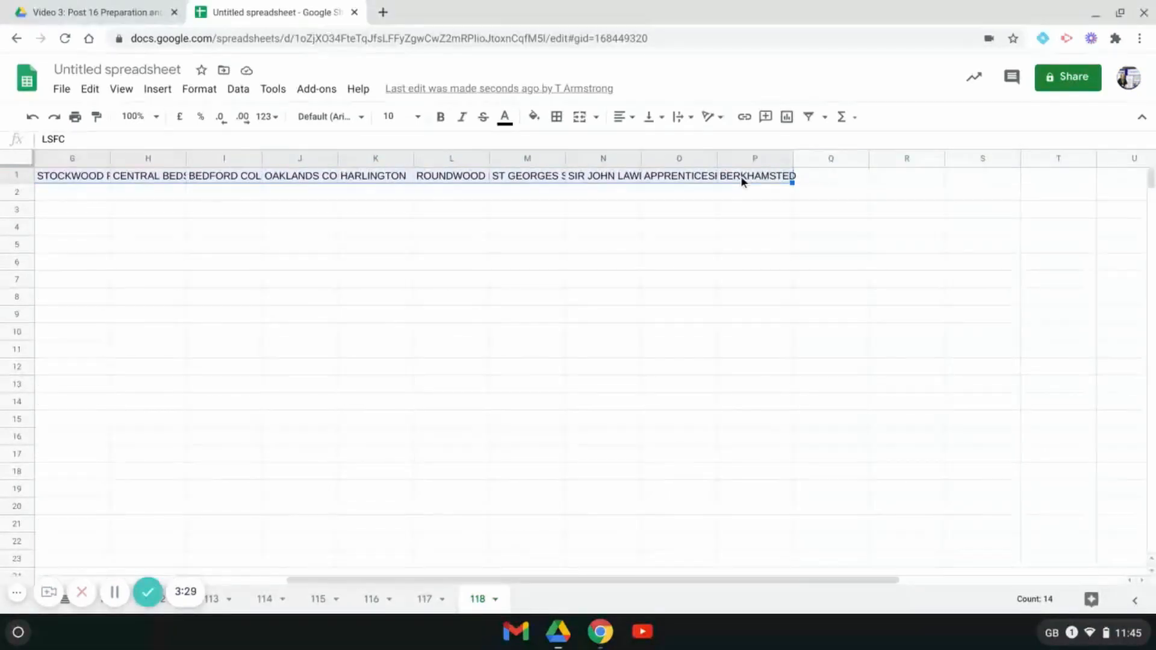
{"action": "left_click", "coordinate": [204, 92]}
{"action": "mouse_move", "coordinate": [246, 388]}
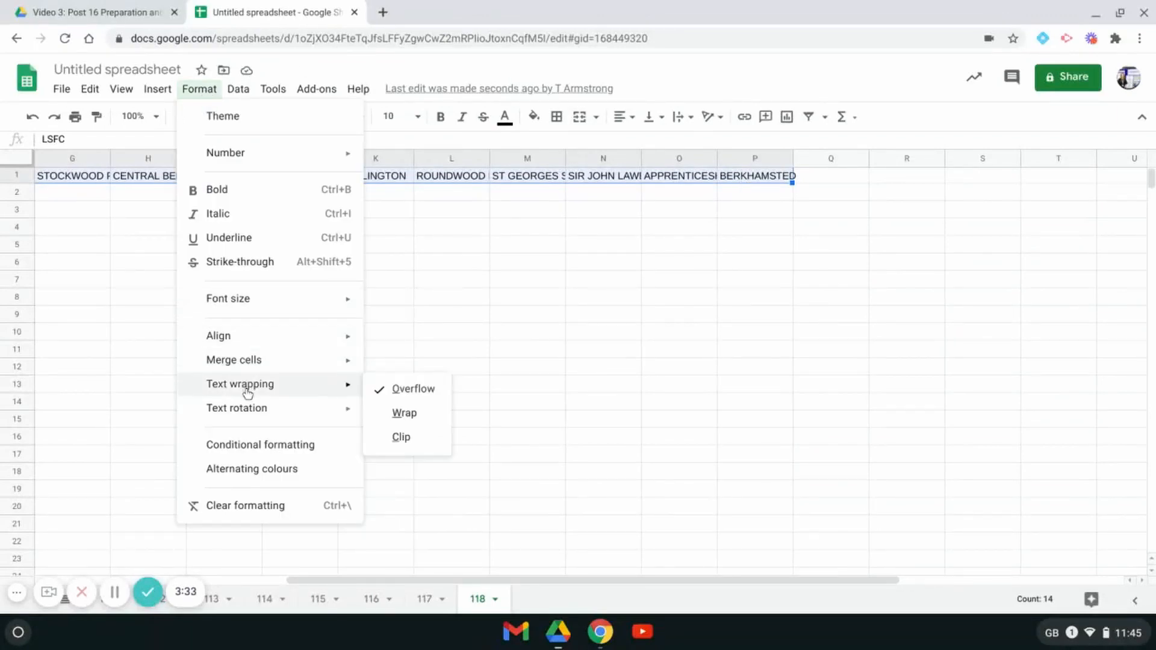
{"action": "left_click", "coordinate": [405, 414]}
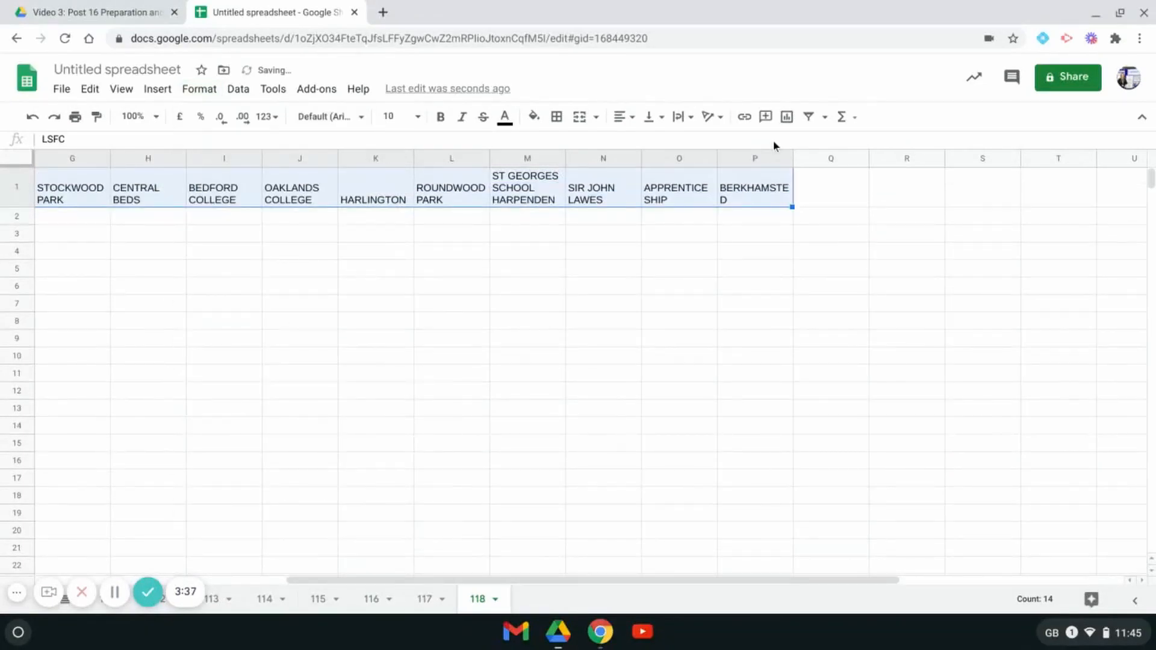
Resize columns C to P to a width of 115 pixels.
{"action": "left_click_drag", "start_coordinate": [720, 158], "coordinate": [215, 166]}
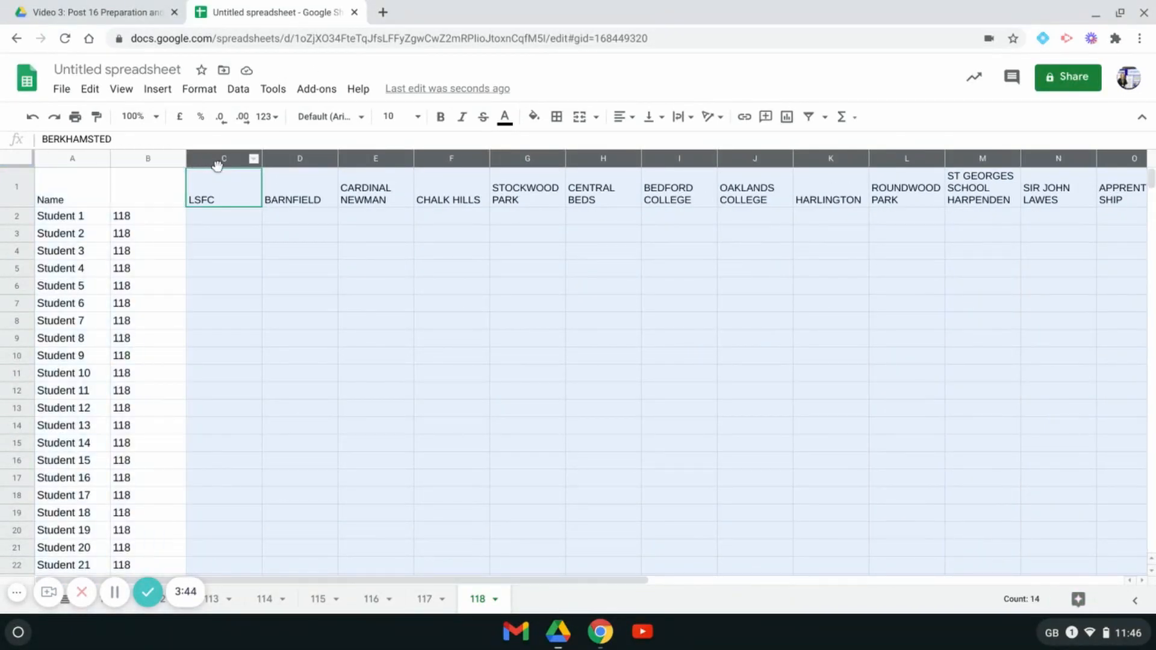
{"action": "right_click", "coordinate": [328, 307]}
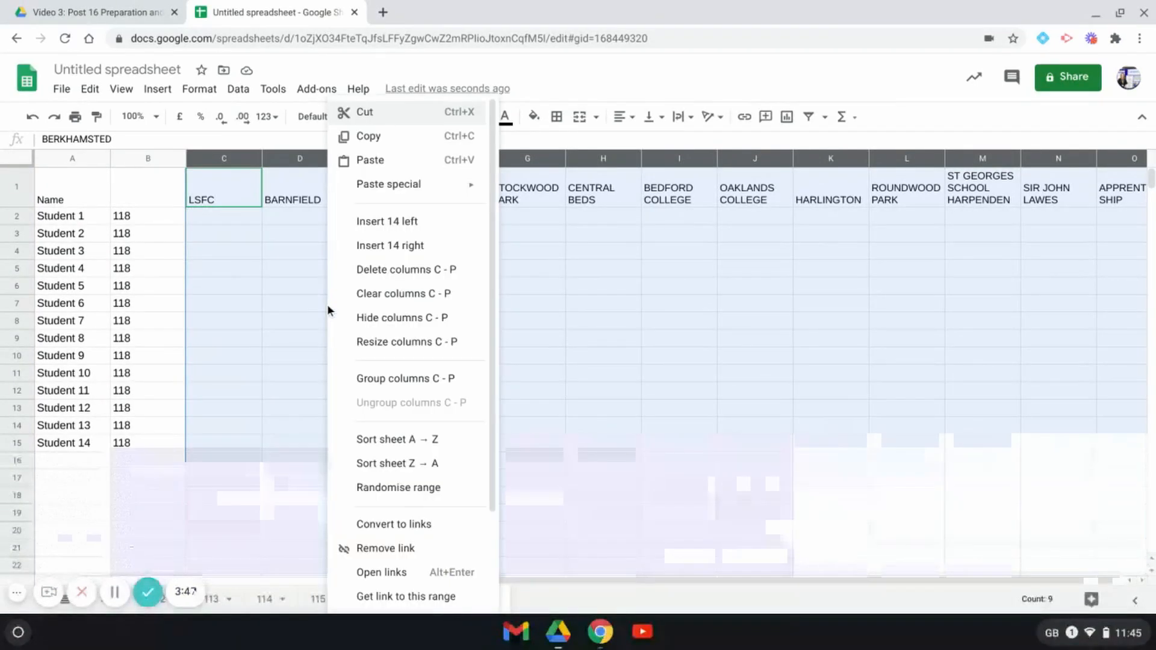
{"action": "left_click", "coordinate": [406, 353]}
{"action": "type", "text": "11"}
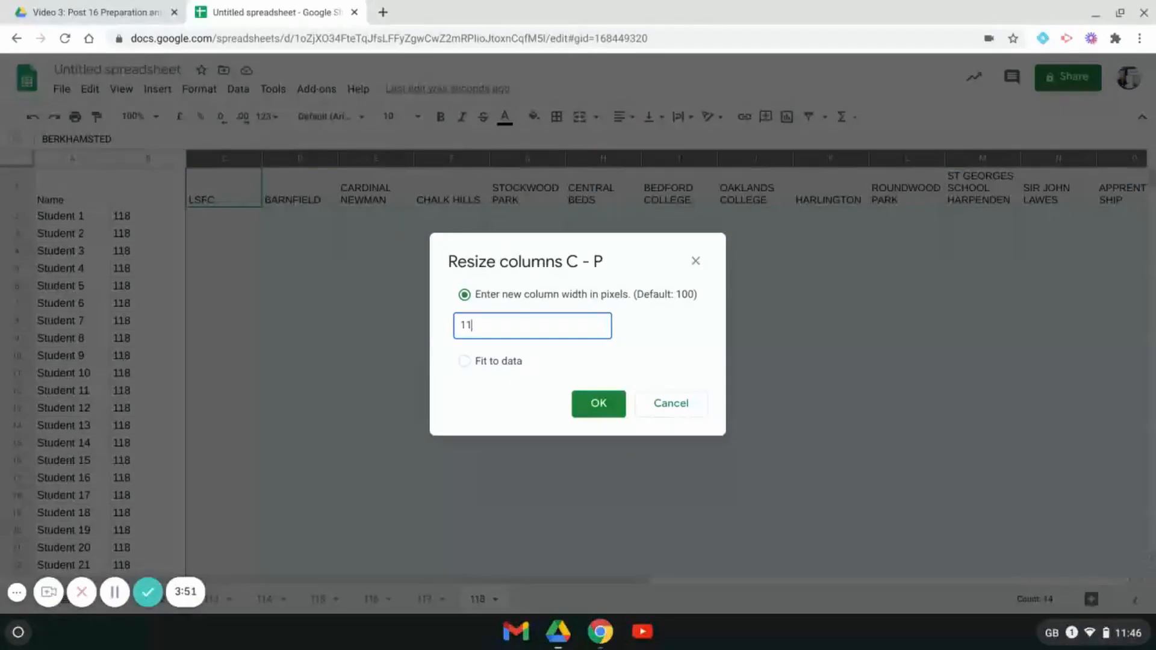
{"action": "type", "text": "5"}
{"action": "left_click", "coordinate": [596, 410]}
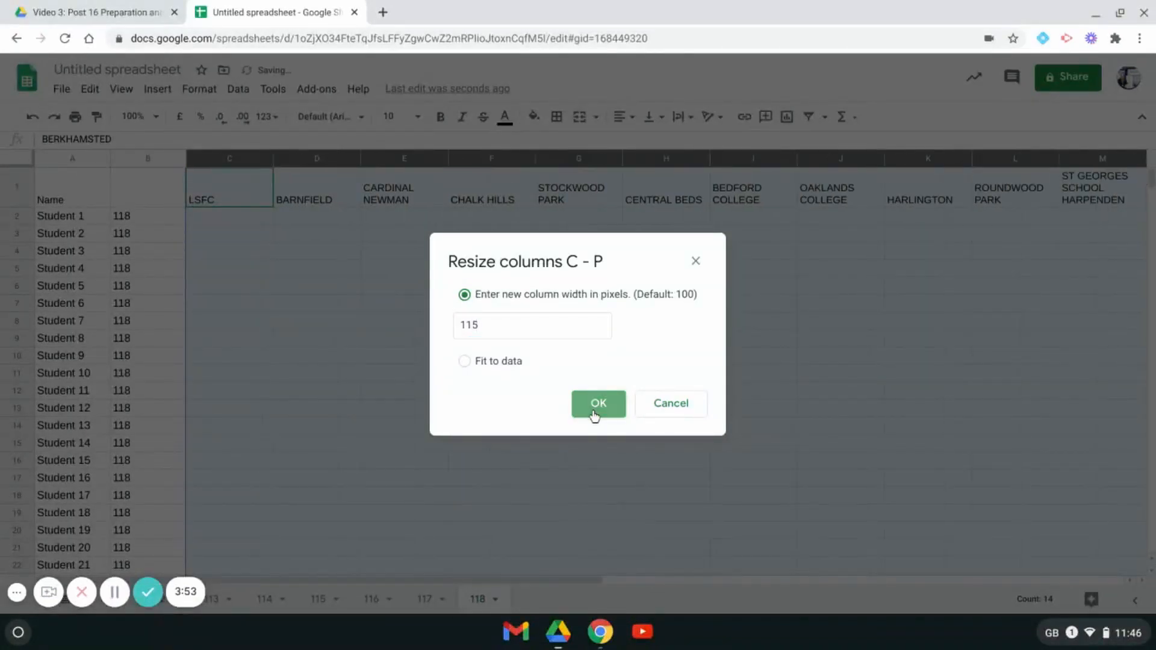
Check how the wrapped headings across columns C to P fit the 115-pixel width.
{"action": "key", "text": "Right"}
{"action": "key", "text": "Right"}
{"action": "key", "text": "Right"}
{"action": "key", "text": "Right"}
{"action": "key", "text": "Right"}
{"action": "key", "text": "Right"}
{"action": "key", "text": "Right"}
{"action": "key", "text": "Right"}
{"action": "key", "text": "Right"}
{"action": "key", "text": "Right"}
{"action": "key", "text": "Right"}
{"action": "key", "text": "Right"}
{"action": "key", "text": "Right"}
{"action": "key", "text": "Right"}
{"action": "key", "text": "Right"}
{"action": "key", "text": "Right"}
{"action": "key", "text": "Right"}
{"action": "key", "text": "Right"}
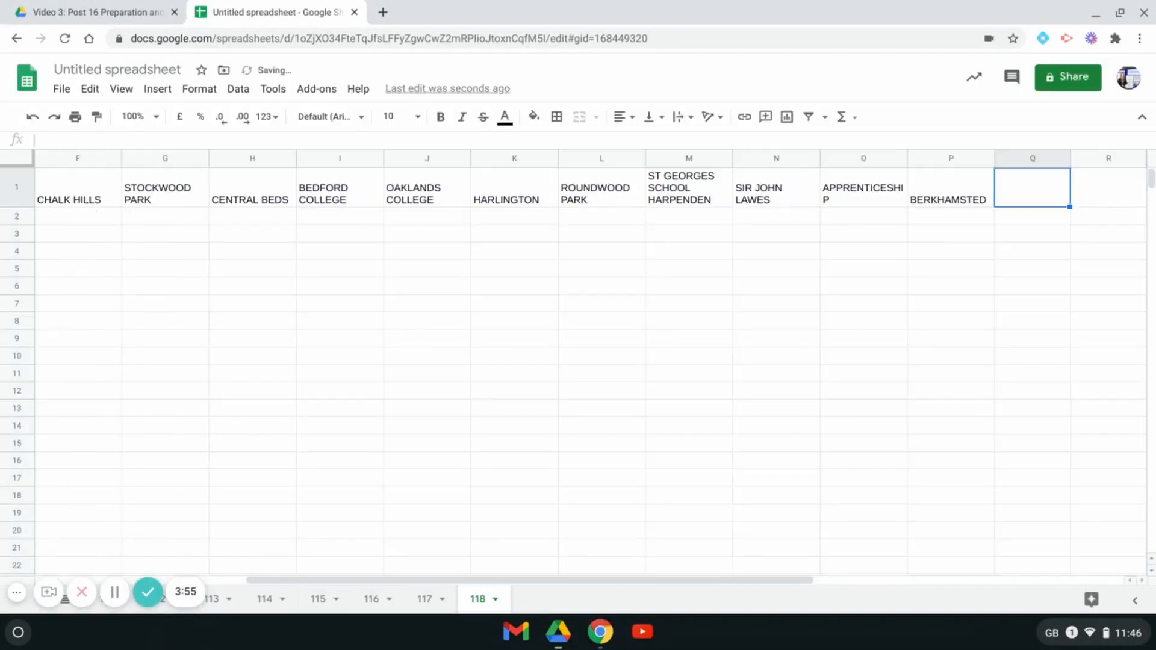
{"action": "key", "text": "Left"}
{"action": "key", "text": "Left"}
{"action": "key", "text": "Left"}
{"action": "key", "text": "Left"}
{"action": "key", "text": "Left"}
{"action": "key", "text": "Left"}
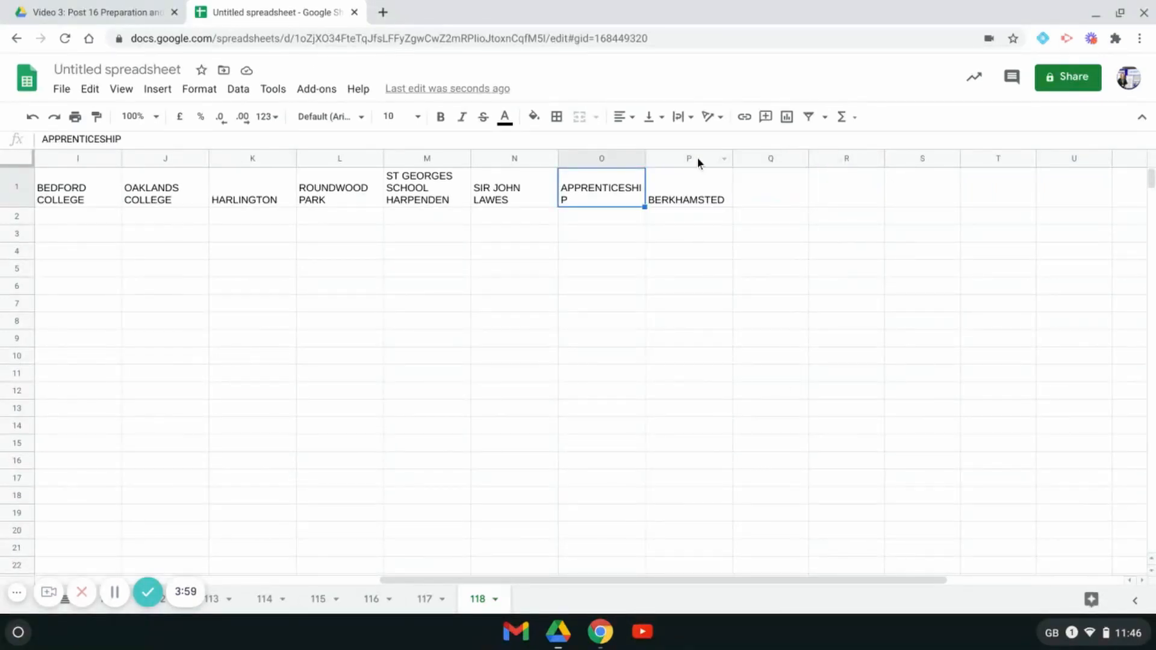
Widen columns C to P to 120 pixels.
{"action": "left_click_drag", "start_coordinate": [657, 160], "coordinate": [229, 181]}
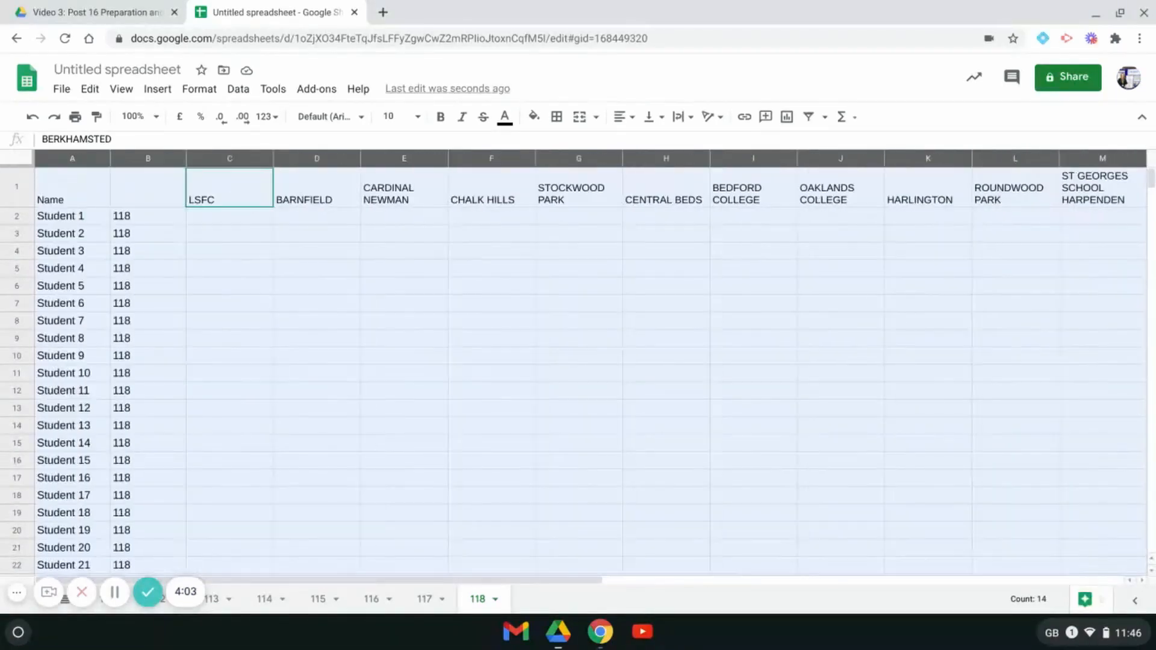
{"action": "left_click_drag", "start_coordinate": [3, 172], "coordinate": [222, 160]}
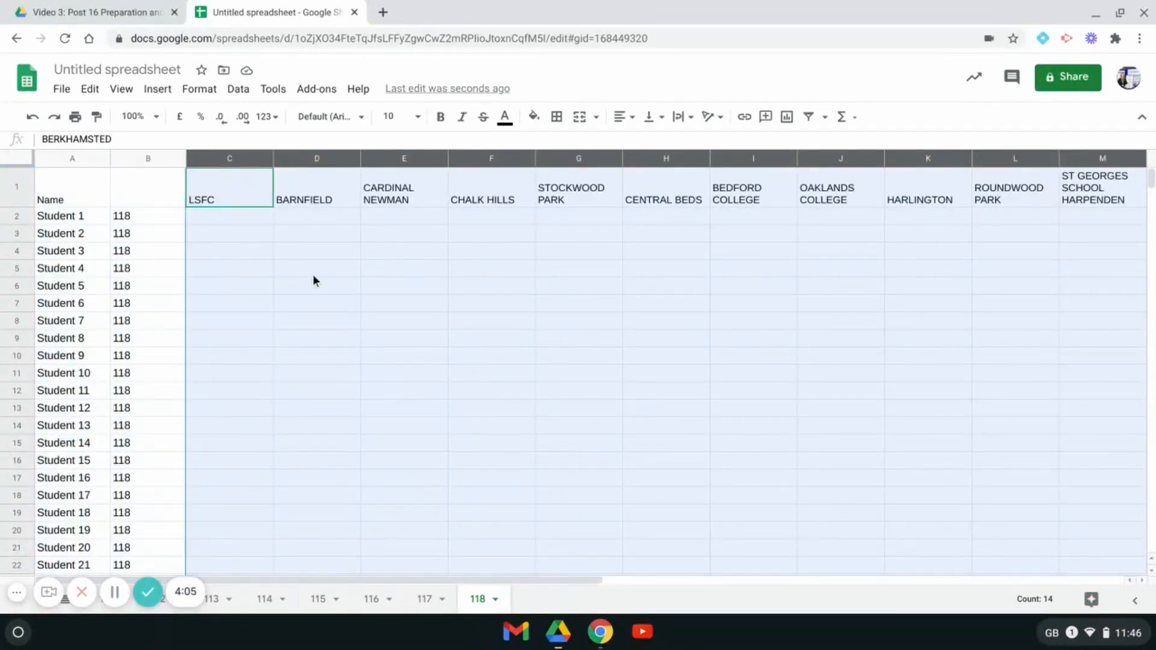
{"action": "right_click", "coordinate": [314, 280]}
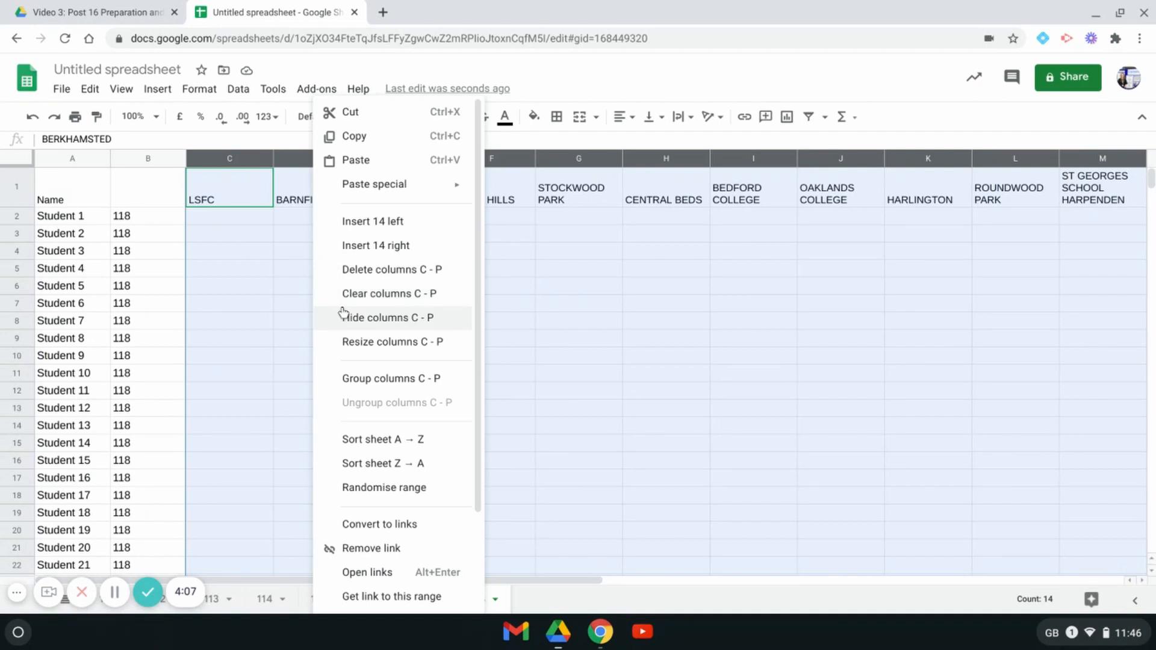
{"action": "left_click", "coordinate": [360, 342]}
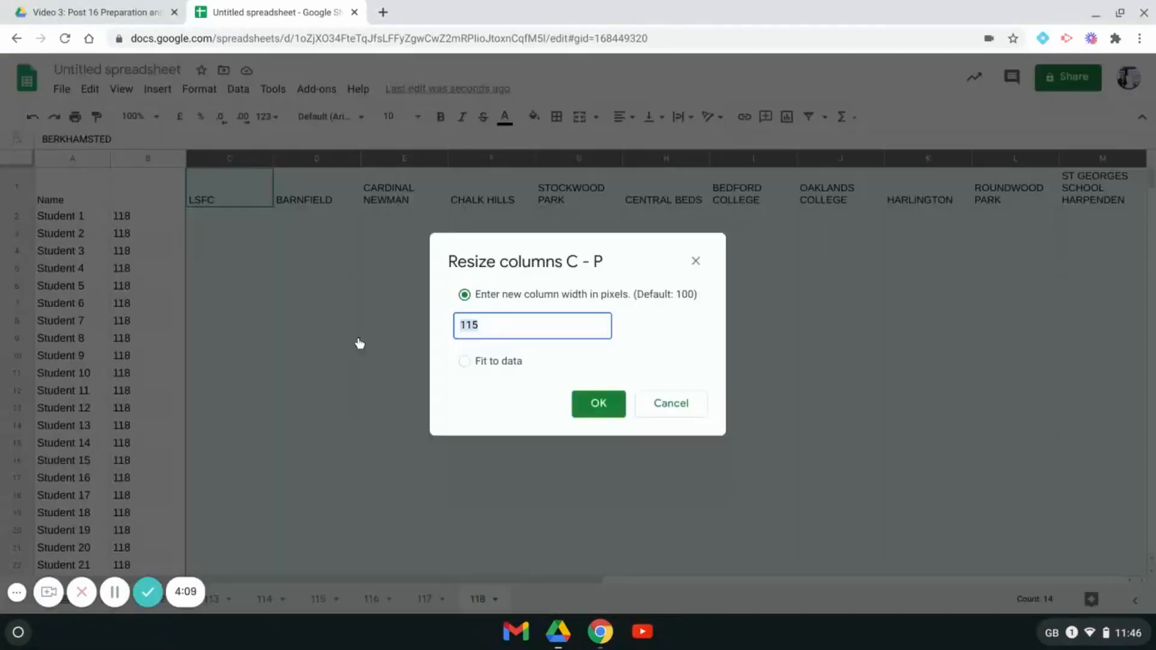
{"action": "type", "text": "120"}
{"action": "left_click", "coordinate": [599, 403]}
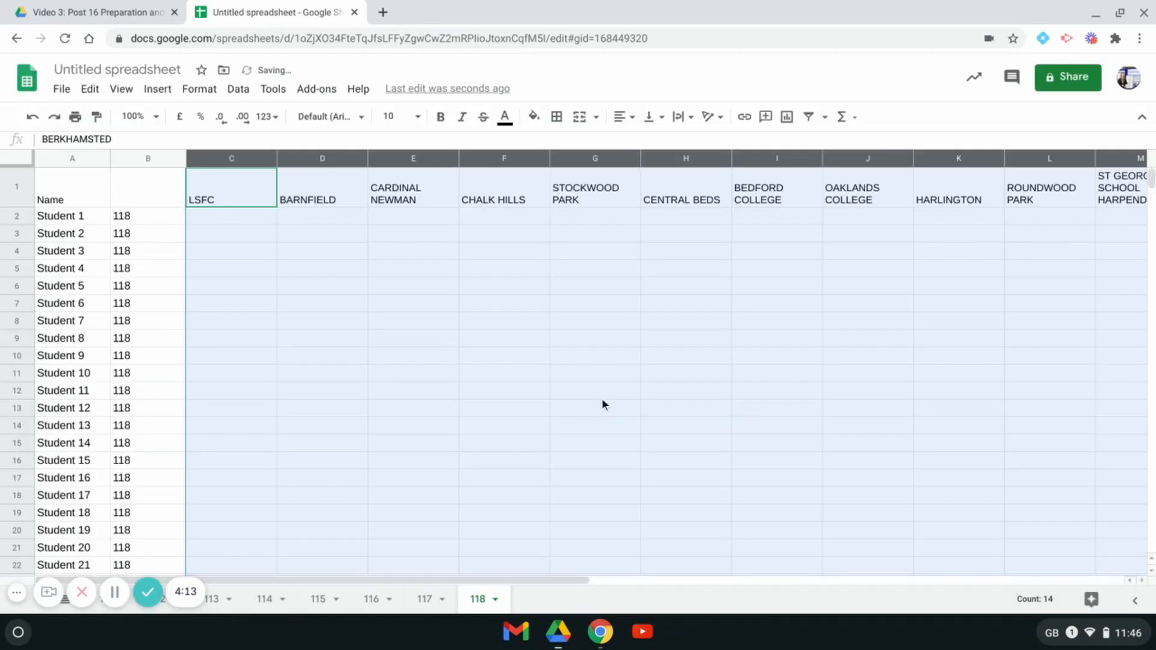
Check the headings through BERKHAMSTED for words that still break at the 120-pixel width.
{"action": "left_click", "coordinate": [715, 397]}
{"action": "key", "text": "Right"}
{"action": "key", "text": "Right"}
{"action": "key", "text": "Right"}
{"action": "key", "text": "Right"}
{"action": "key", "text": "Right"}
{"action": "key", "text": "Right"}
{"action": "key", "text": "Right"}
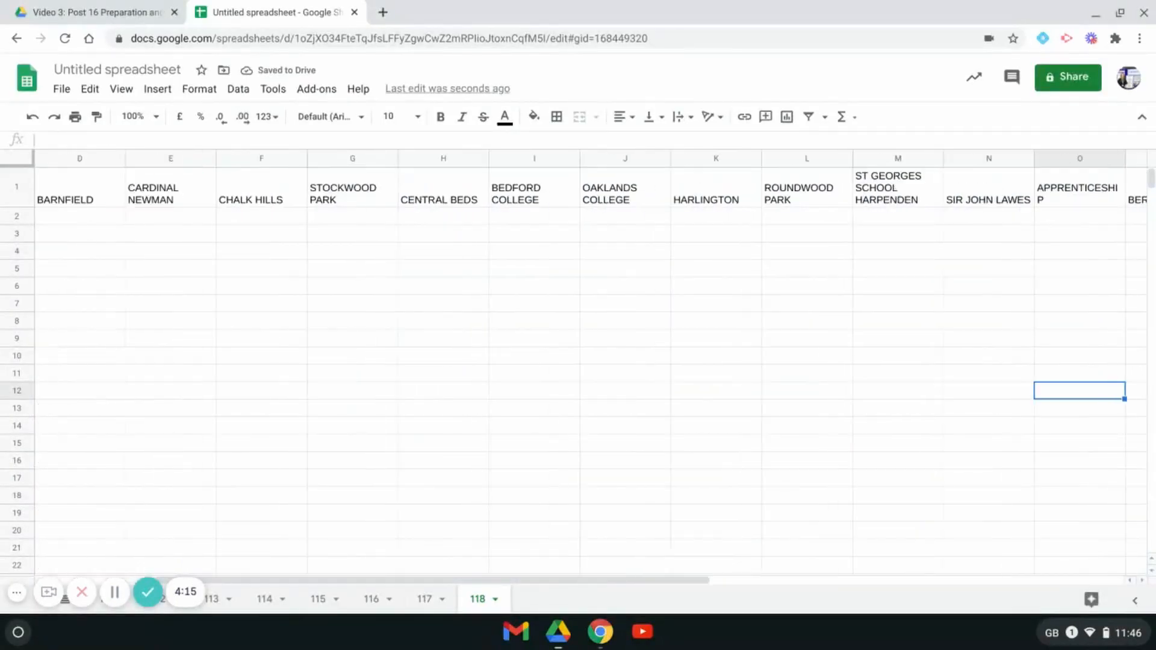
{"action": "key", "text": "Right"}
{"action": "key", "text": "Right"}
{"action": "key", "text": "Right"}
{"action": "key", "text": "Right"}
{"action": "key", "text": "Right"}
{"action": "key", "text": "Right"}
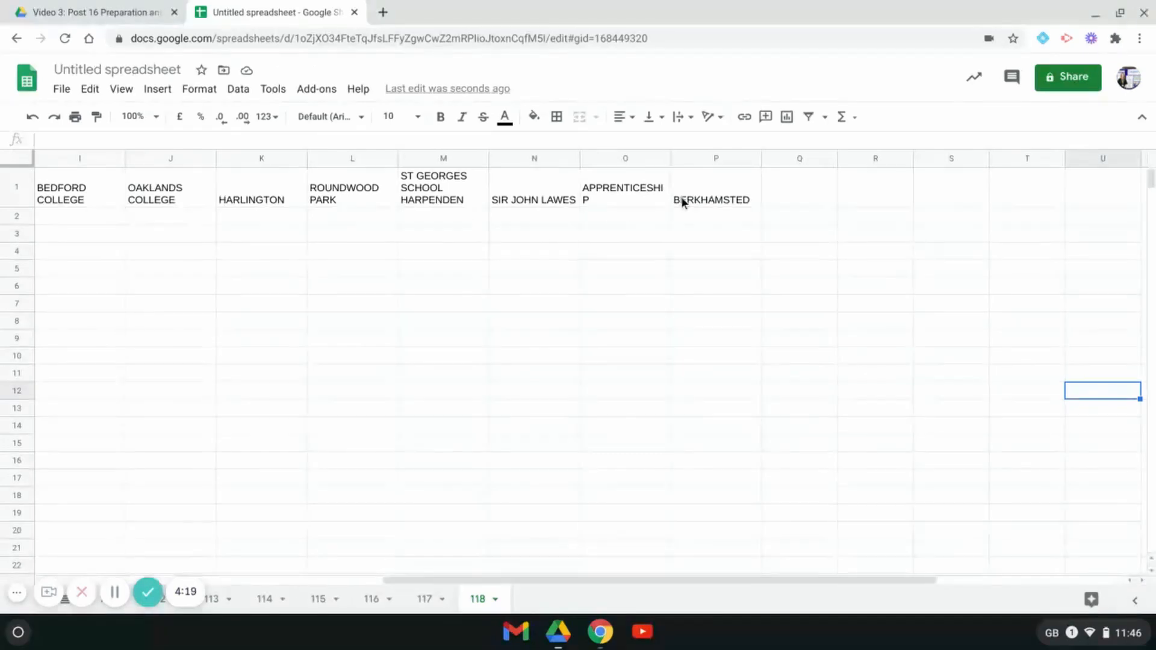
Set the width of columns C to P to 125 pixels.
{"action": "left_click_drag", "start_coordinate": [723, 158], "coordinate": [221, 191]}
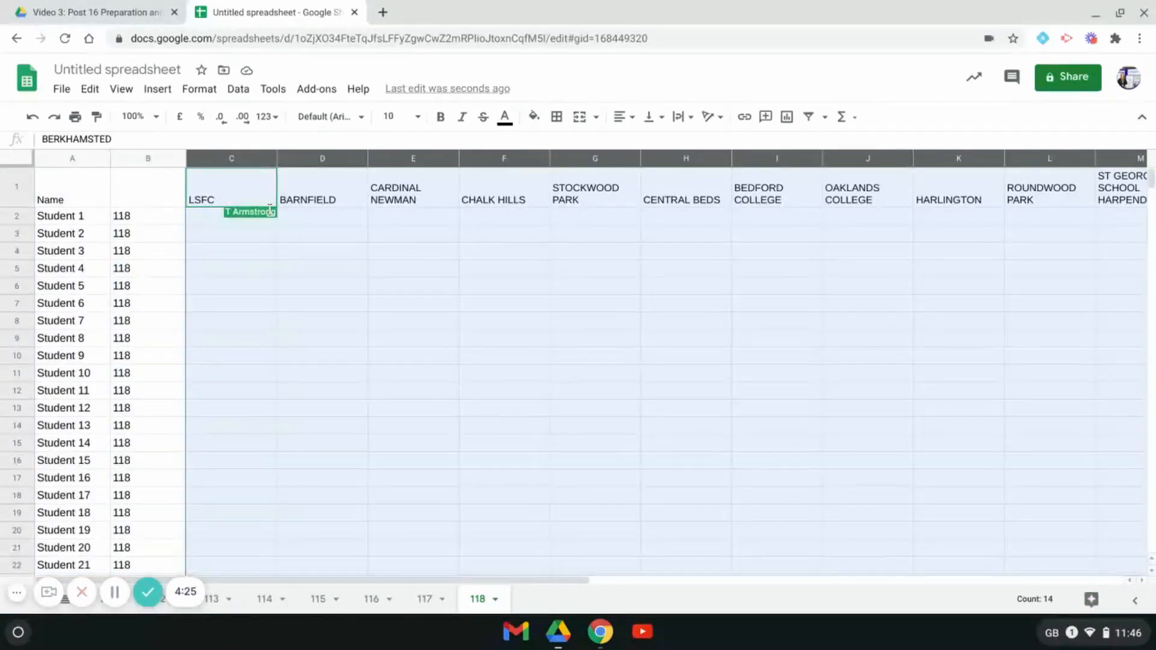
{"action": "right_click", "coordinate": [399, 353]}
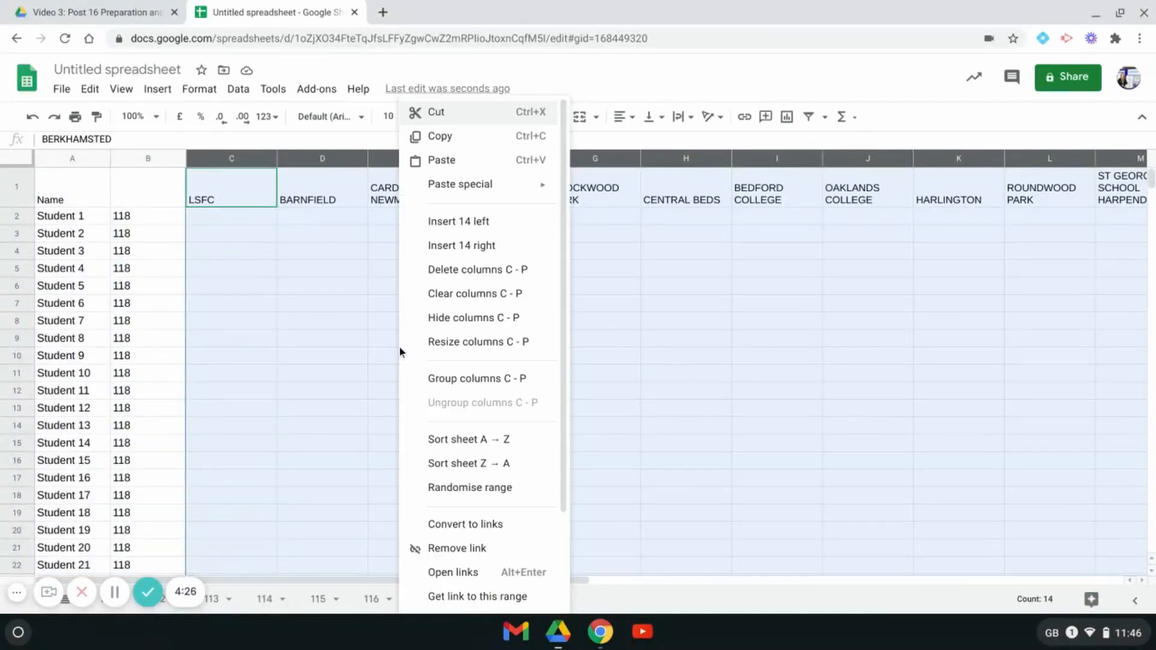
{"action": "left_click", "coordinate": [455, 350]}
{"action": "type", "text": "125"}
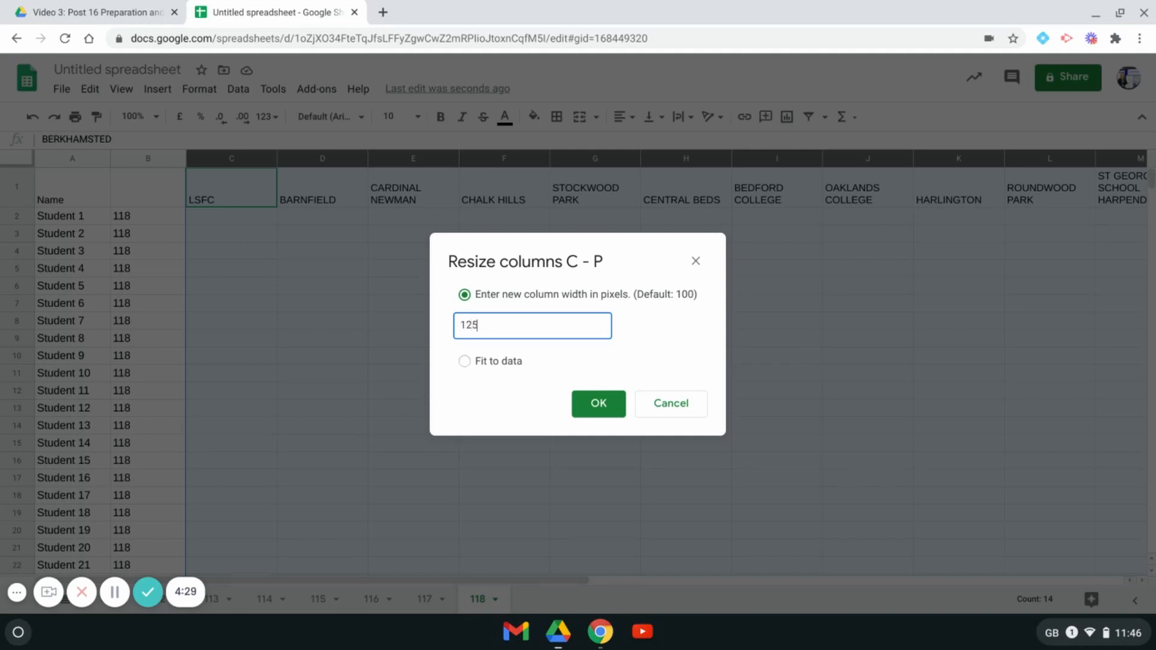
{"action": "left_click", "coordinate": [598, 411]}
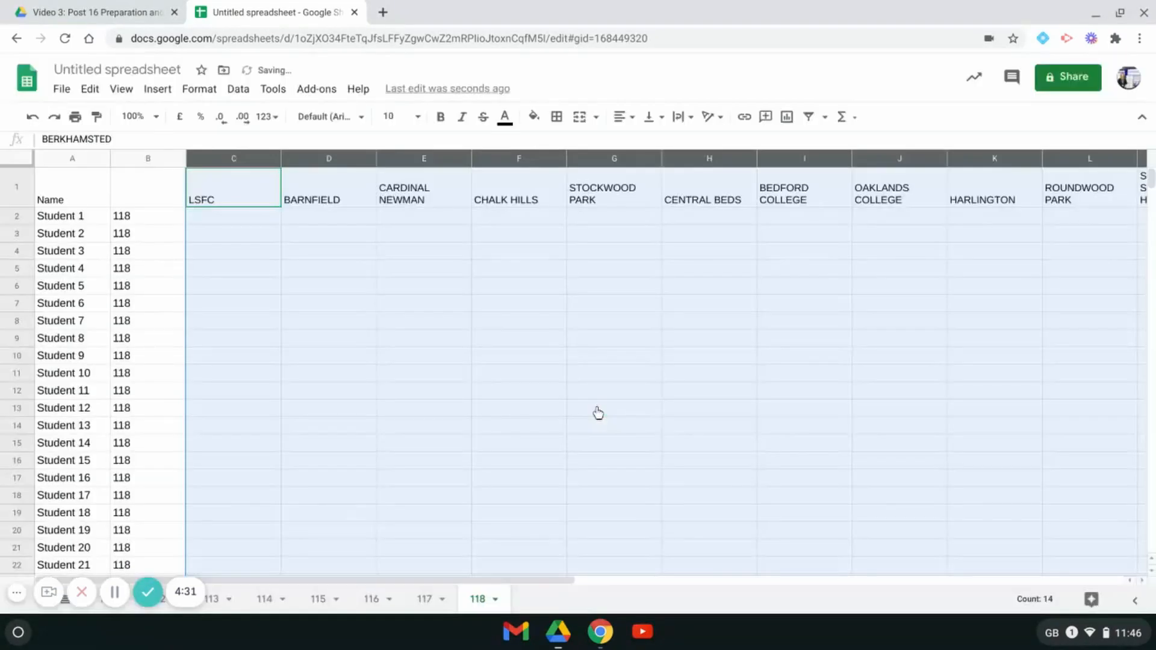
Check how the headings in columns C to P fit the 125-pixel width, through to BERKHAMSTED.
{"action": "left_click", "coordinate": [619, 395]}
{"action": "key", "text": "Right"}
{"action": "key", "text": "Right"}
{"action": "key", "text": "Right"}
{"action": "key", "text": "Right"}
{"action": "key", "text": "Right"}
{"action": "key", "text": "Right"}
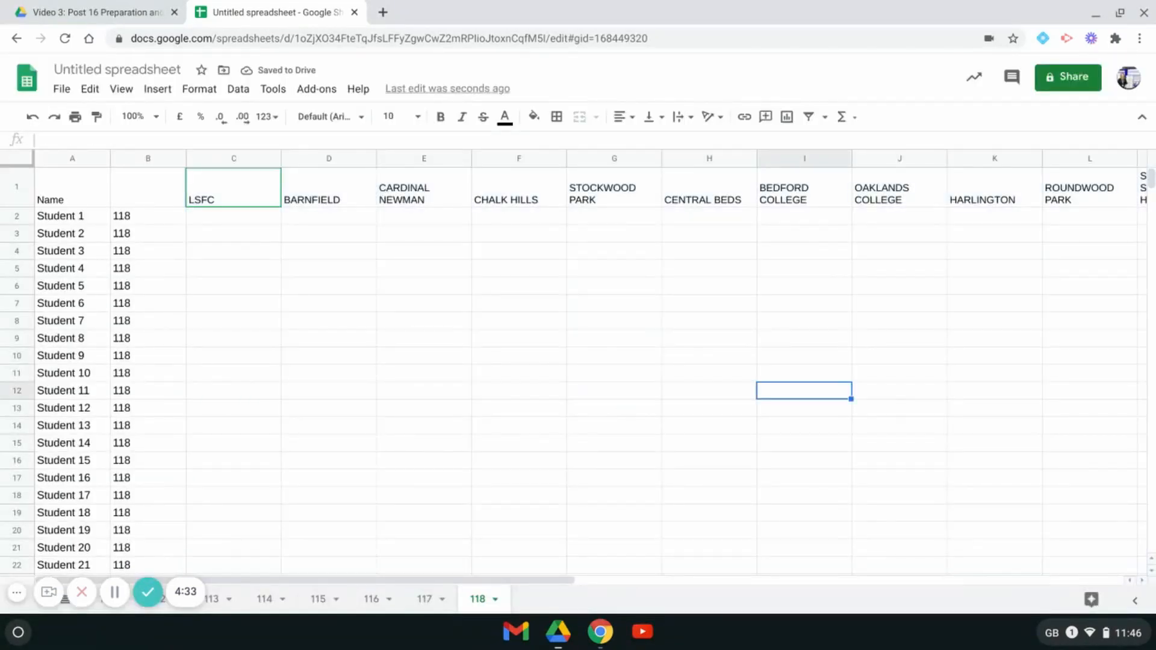
{"action": "key", "text": "Right"}
{"action": "key", "text": "Right"}
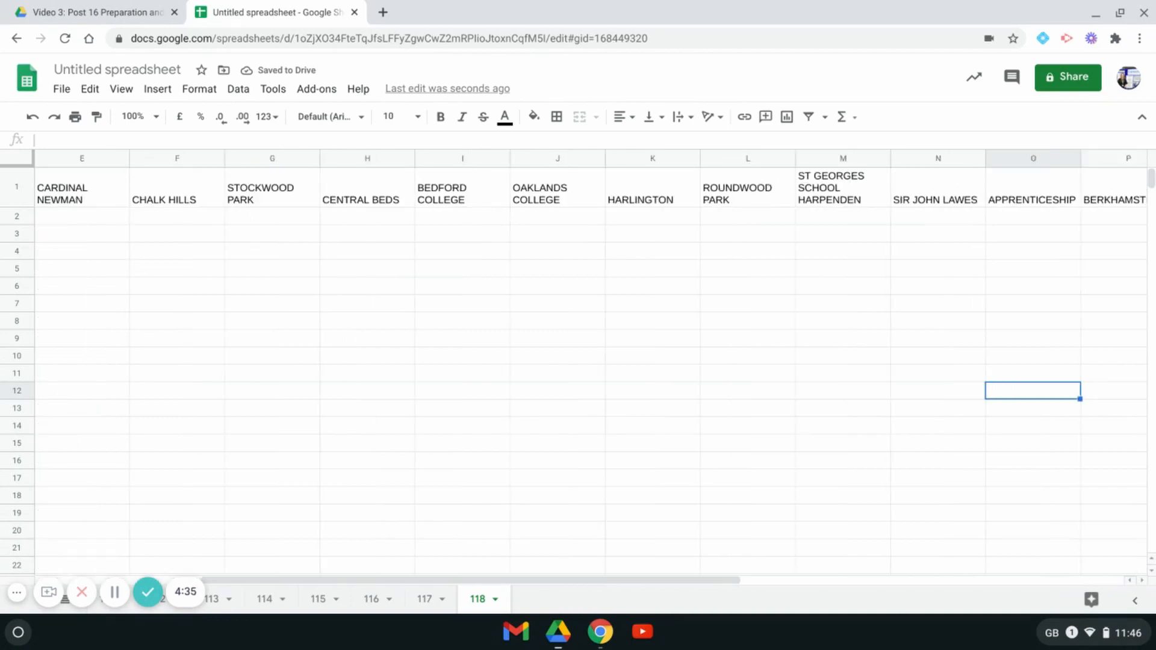
{"action": "key", "text": "Right"}
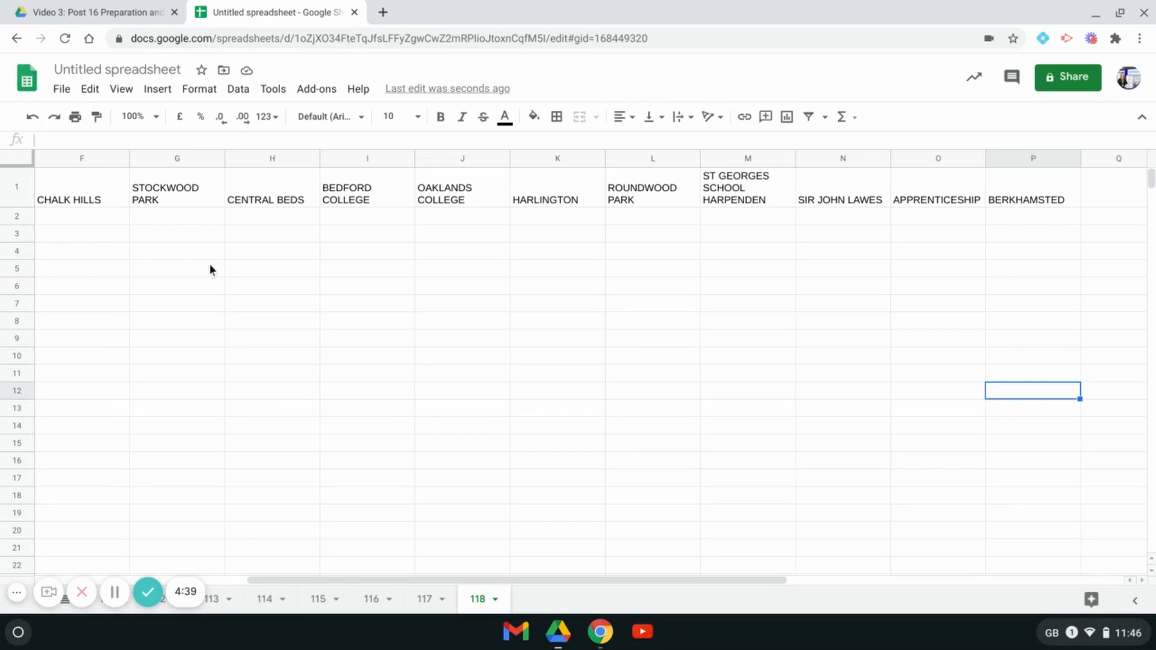
Add the headings DRAFT in Q1 and FINAL in R1, directly after BERKHAMSTED.
{"action": "left_click", "coordinate": [1094, 205]}
{"action": "type", "text": "D"}
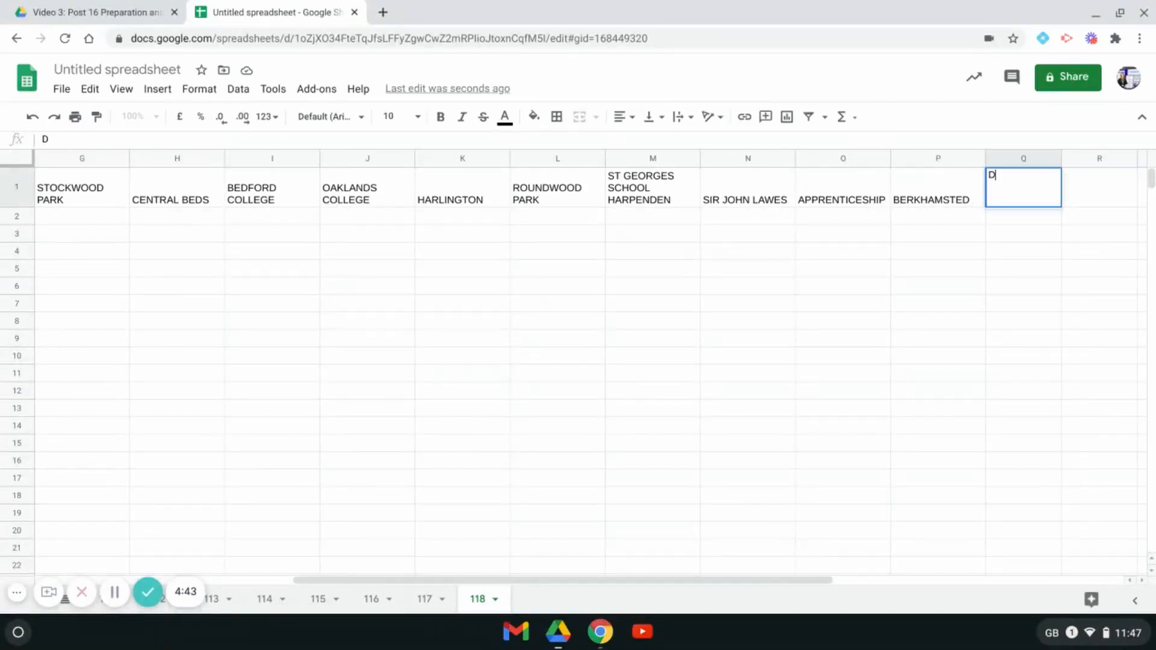
{"action": "type", "text": "RAFT"}
{"action": "key", "text": "Tab"}
{"action": "type", "text": "FINA"}
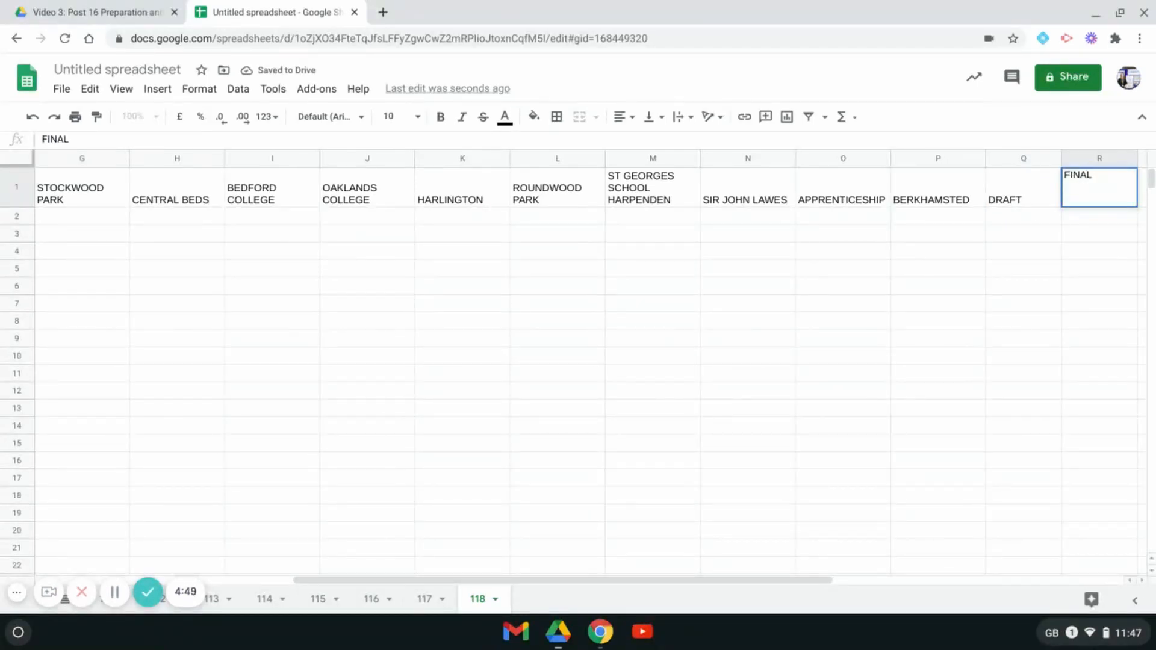
{"action": "type", "text": "L"}
{"action": "left_click", "coordinate": [1044, 301]}
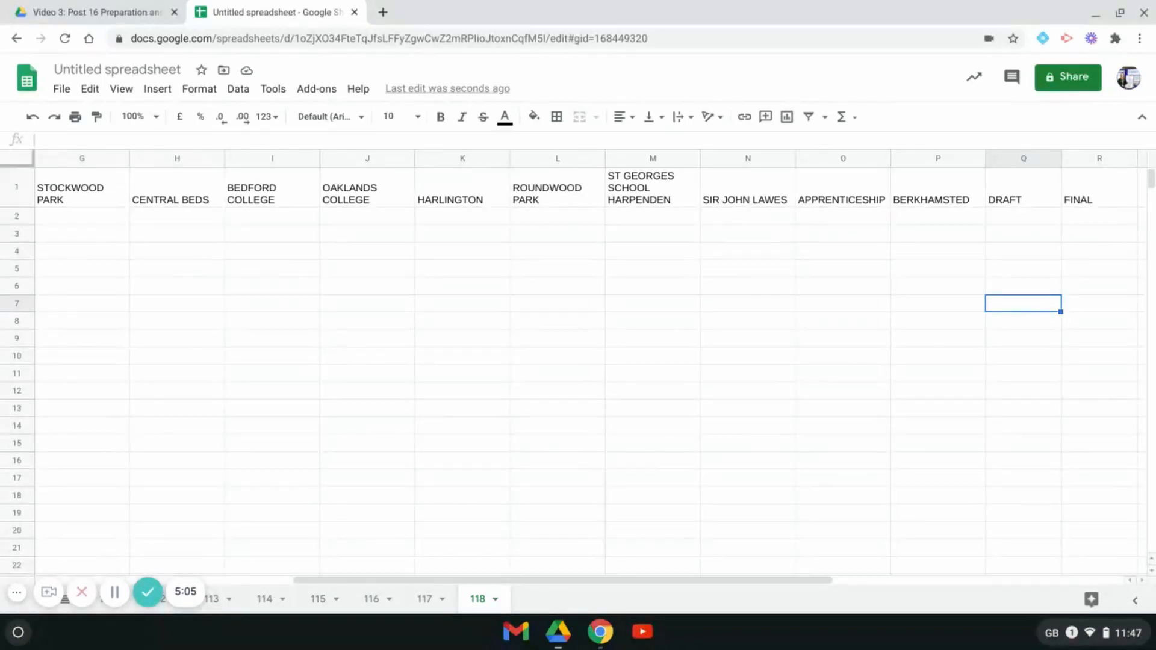
Fill the DRAFT heading cell in Q1 with orange.
{"action": "left_click", "coordinate": [1037, 185]}
{"action": "right_click", "coordinate": [1037, 186]}
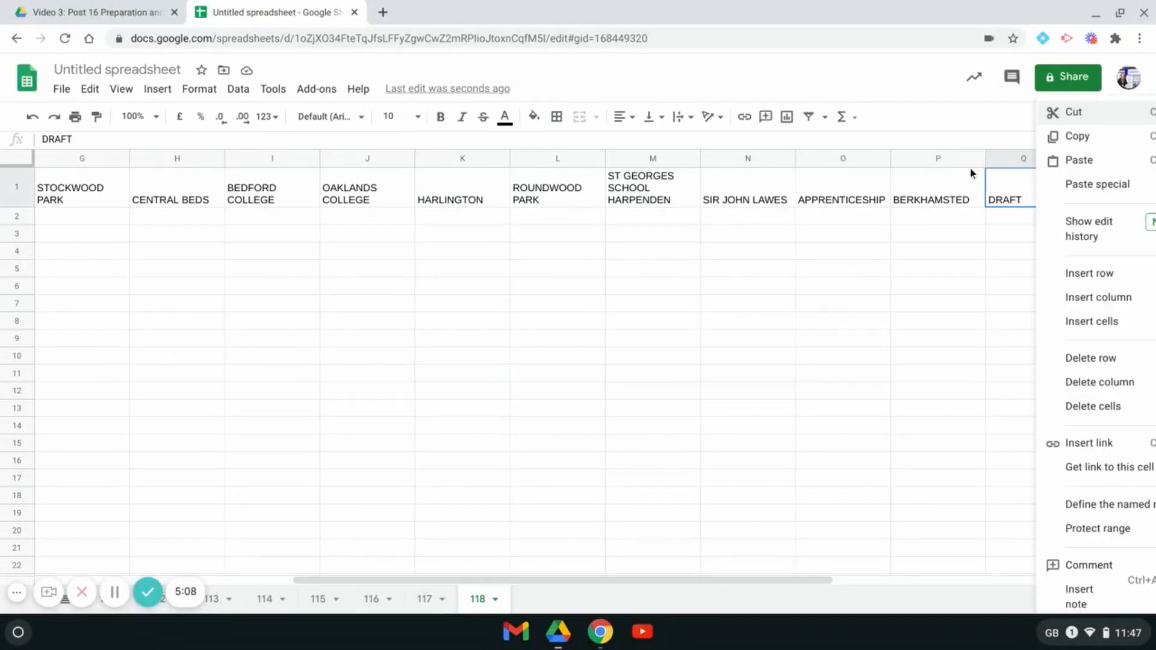
{"action": "left_click", "coordinate": [535, 117]}
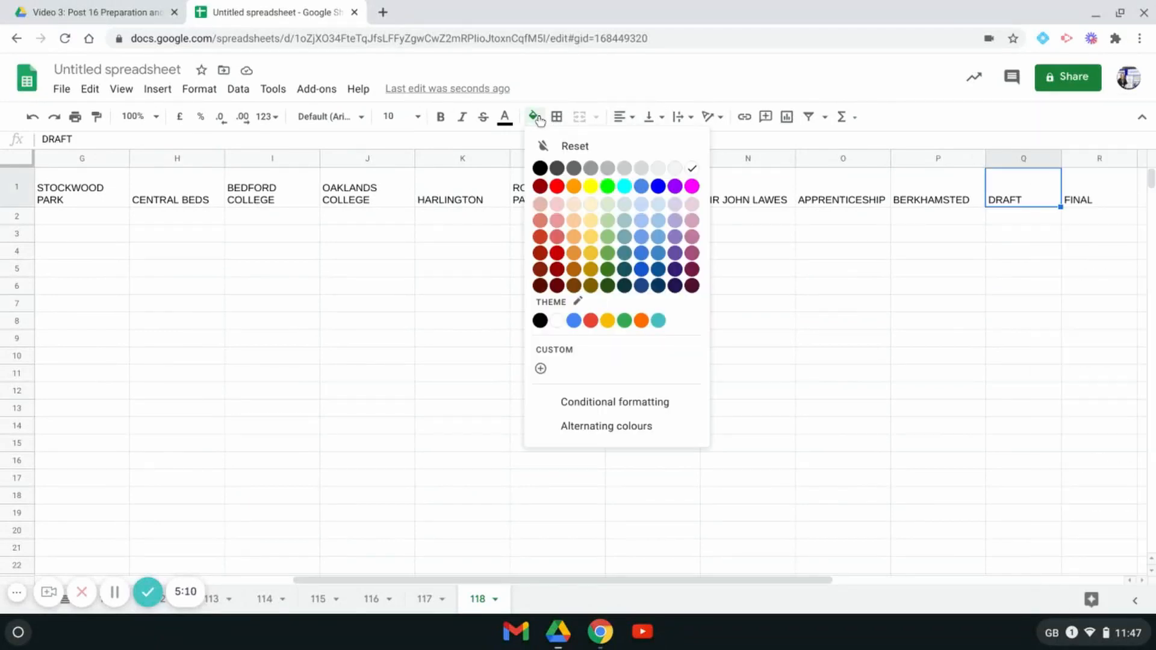
{"action": "left_click", "coordinate": [574, 187]}
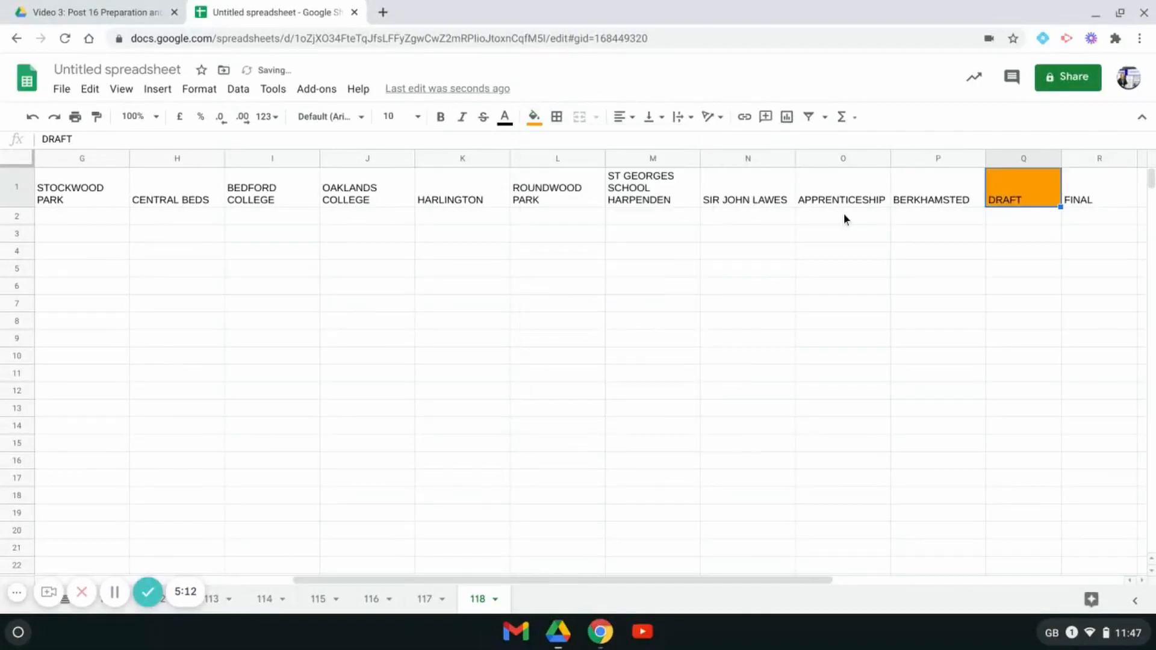
Fill the FINAL heading cell in R1 with bright green.
{"action": "left_click", "coordinate": [1105, 195]}
{"action": "right_click", "coordinate": [1105, 194]}
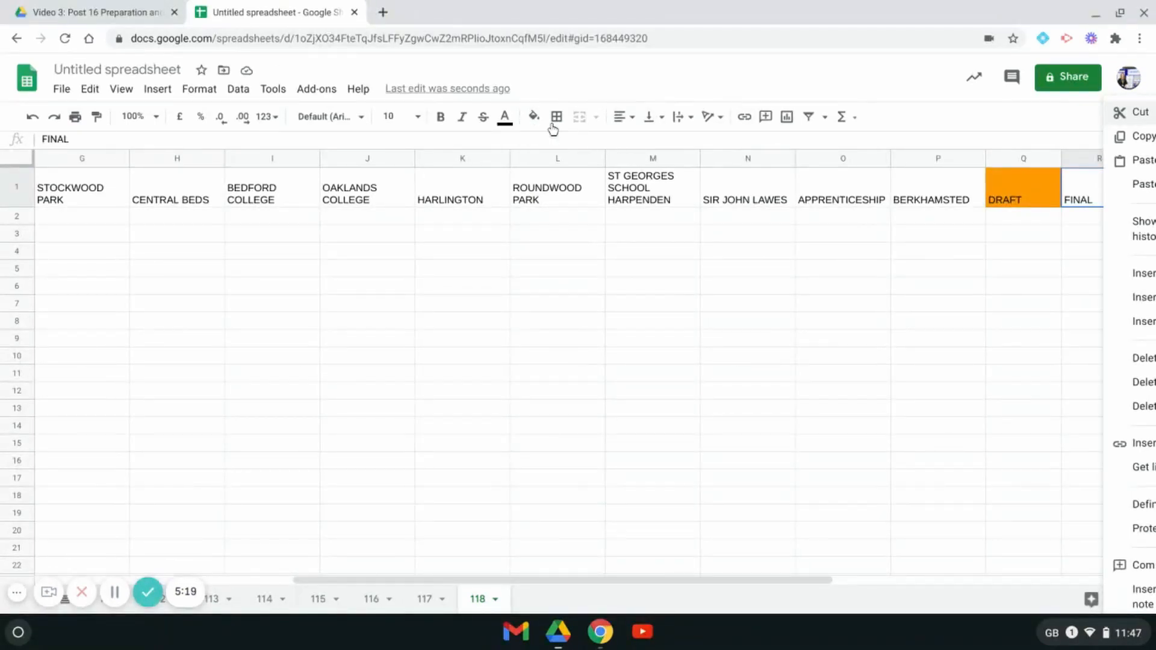
{"action": "left_click", "coordinate": [533, 118]}
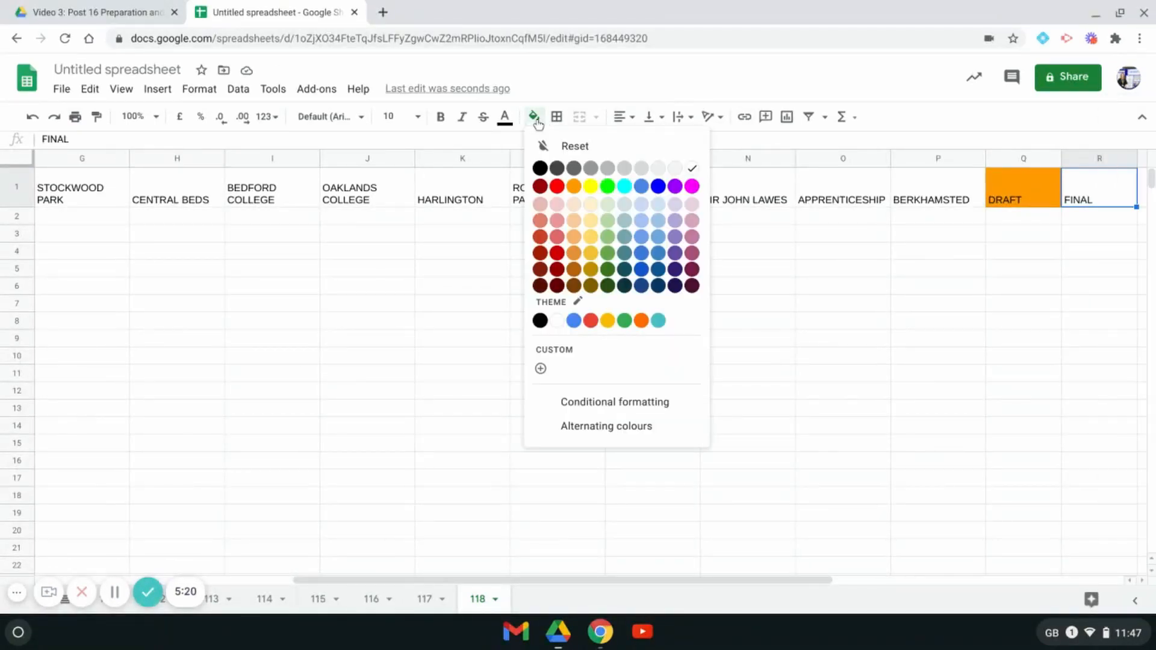
{"action": "left_click", "coordinate": [608, 187]}
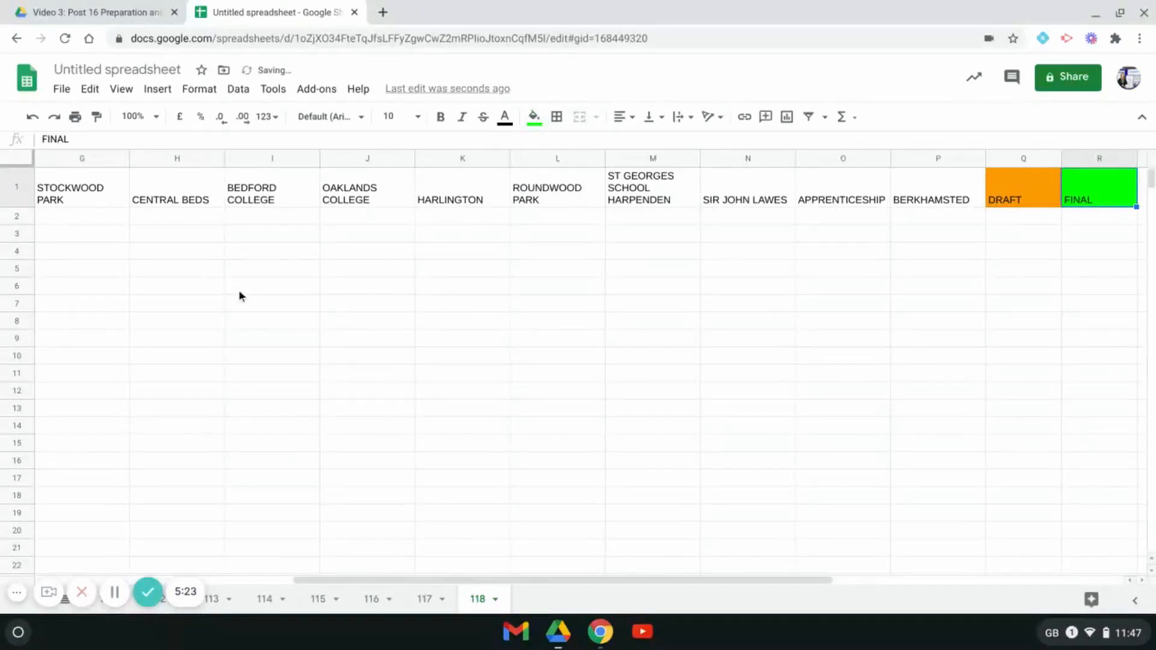
Mark Student 5's BARNFIELD cell (D6) as final with the same bright green fill.
{"action": "left_click_drag", "start_coordinate": [369, 577], "coordinate": [125, 565]}
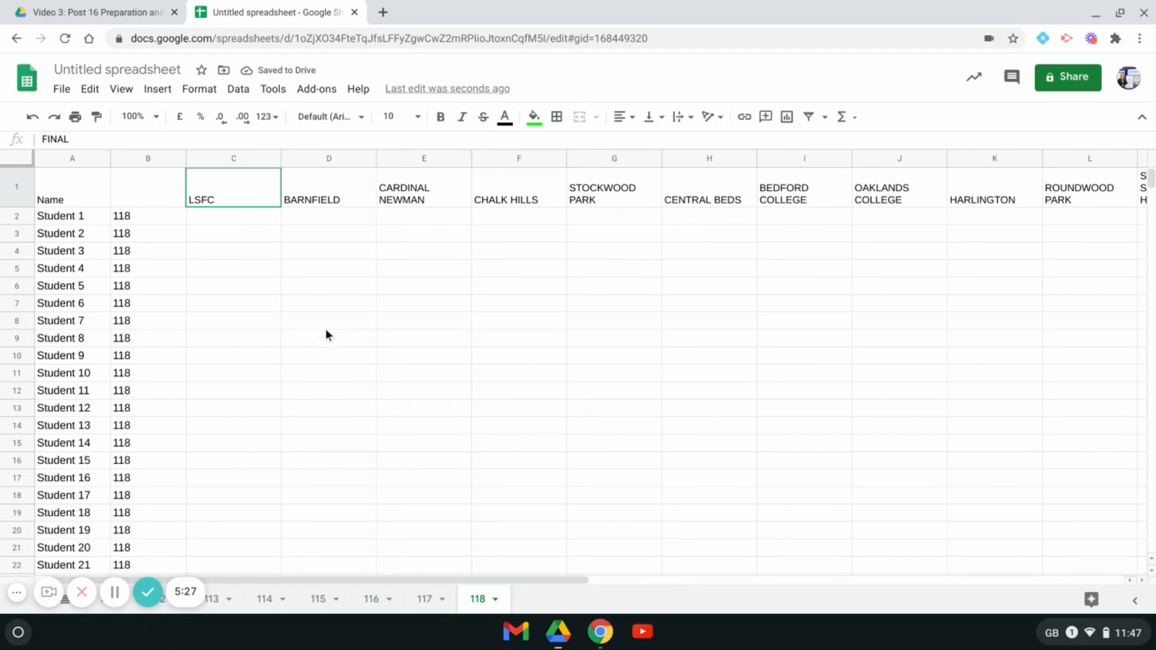
{"action": "left_click", "coordinate": [335, 286]}
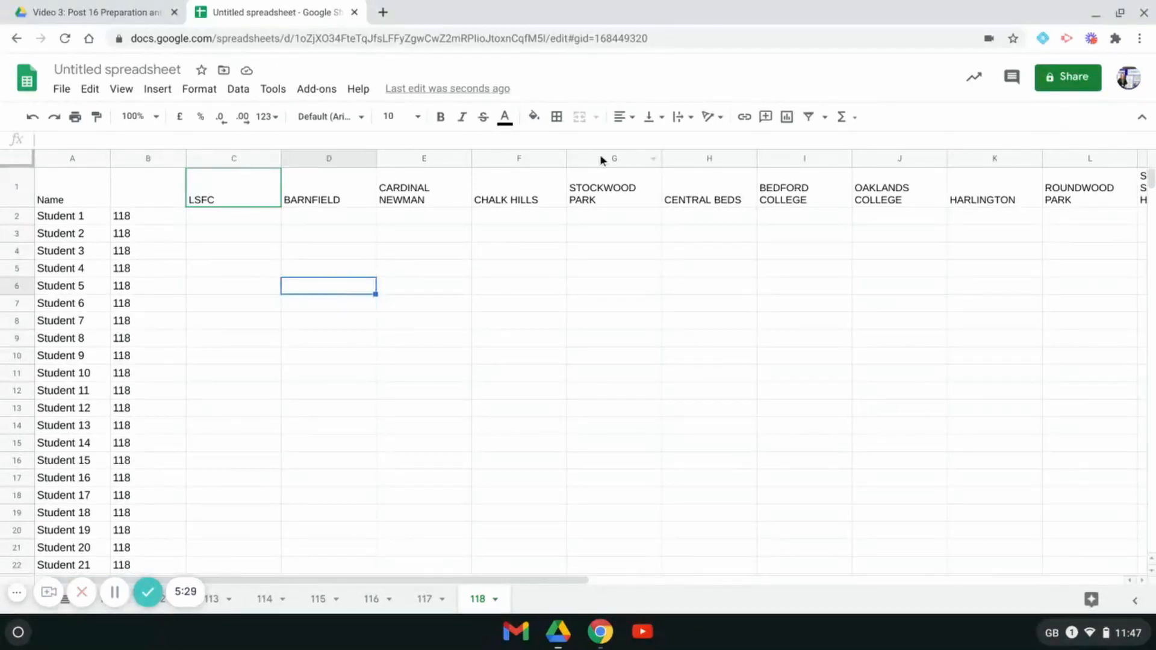
{"action": "left_click", "coordinate": [534, 116]}
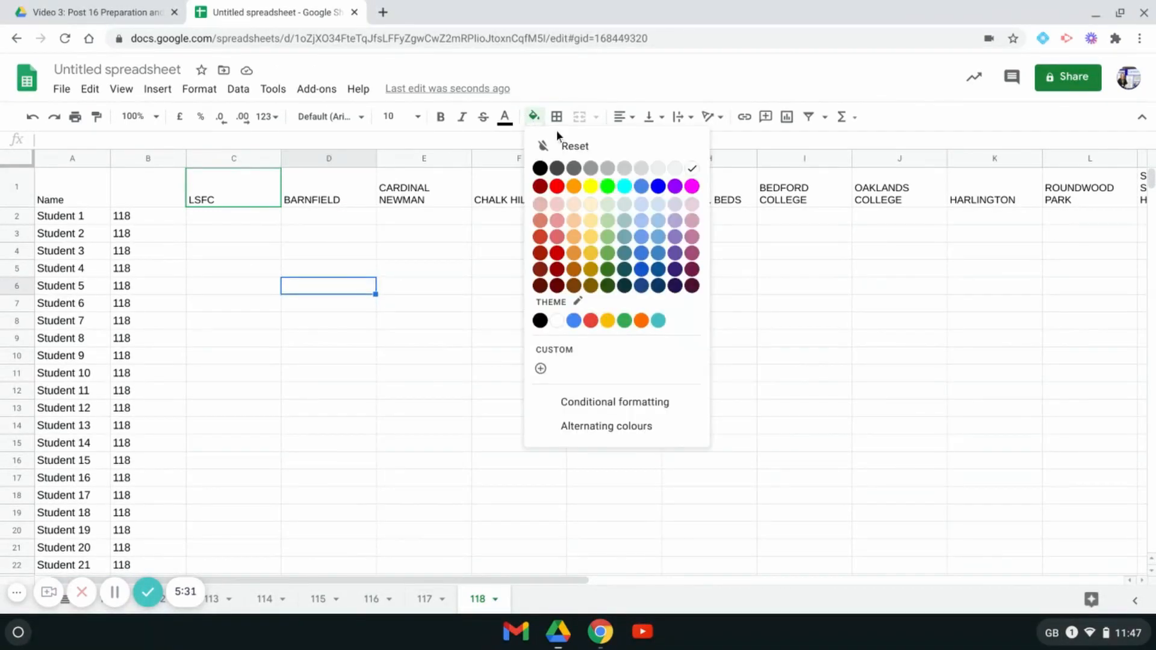
{"action": "left_click", "coordinate": [608, 187]}
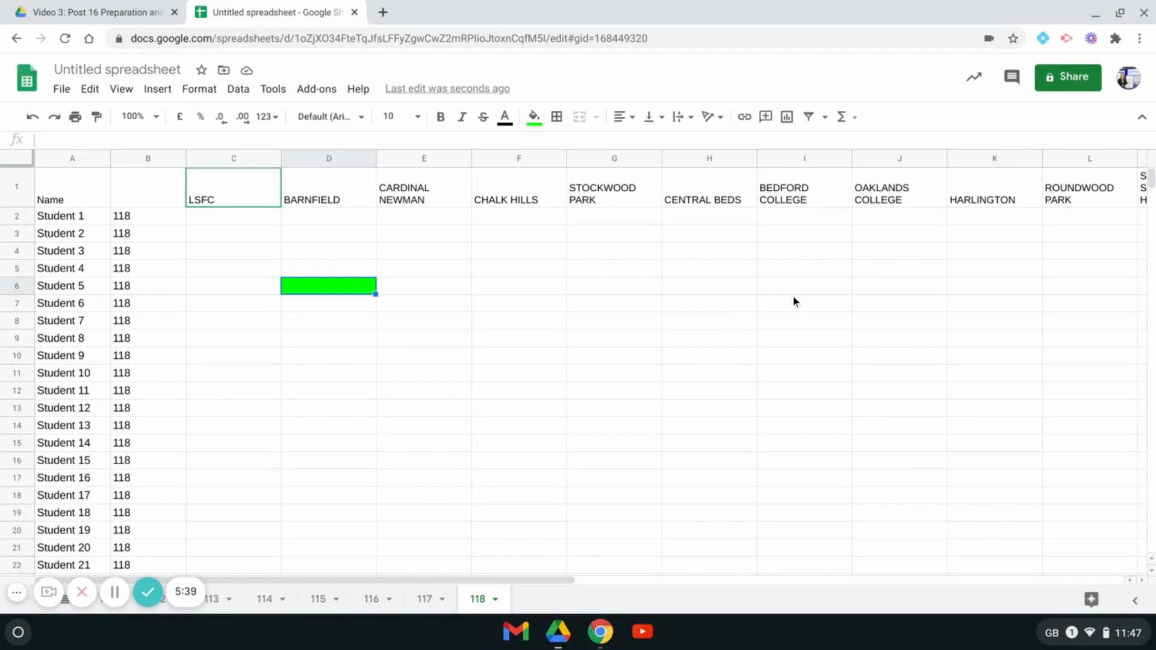
Mark Student 5's CARDINAL NEWMAN cell (E6) as draft with the orange fill.
{"action": "left_click", "coordinate": [439, 288]}
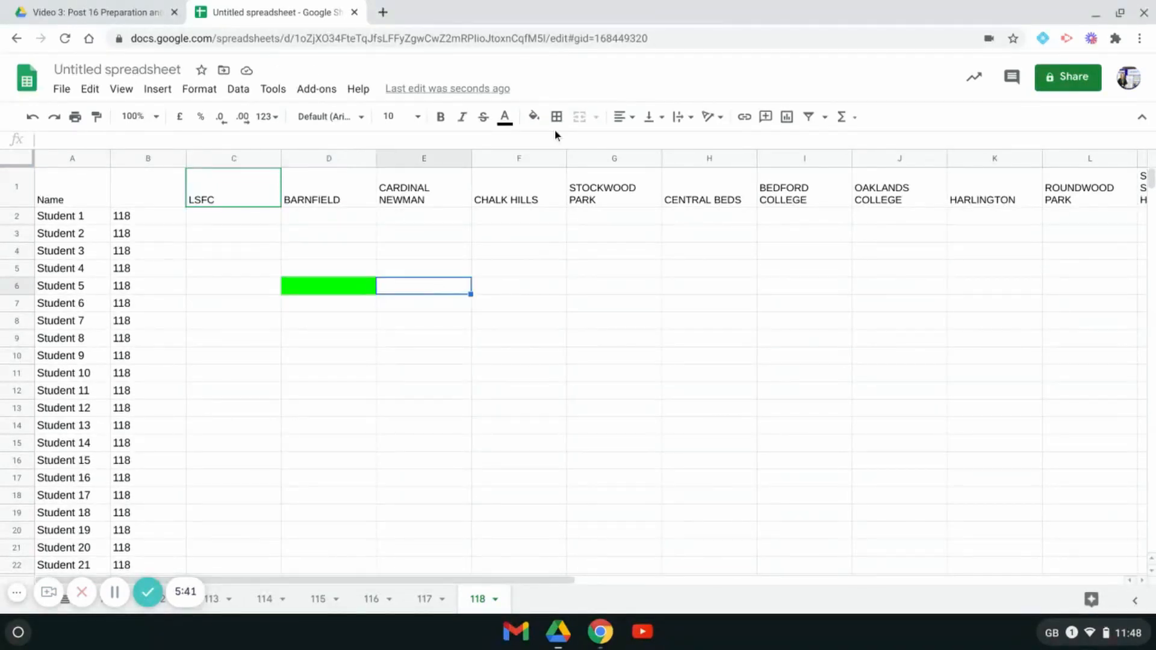
{"action": "left_click", "coordinate": [534, 116]}
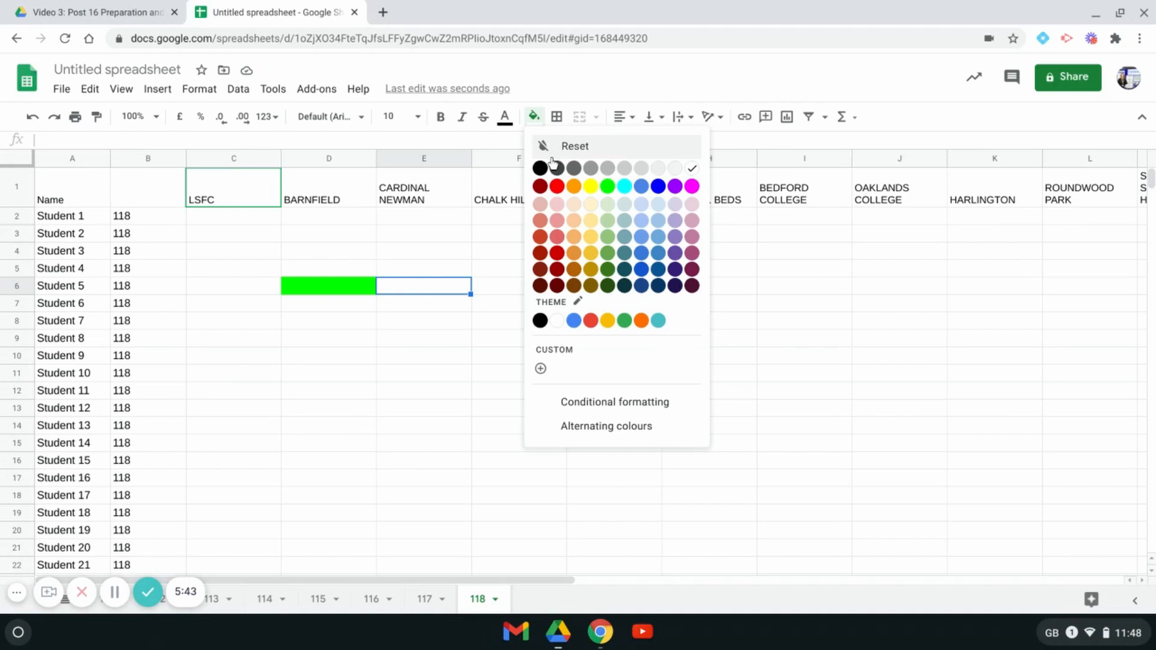
{"action": "left_click", "coordinate": [574, 188]}
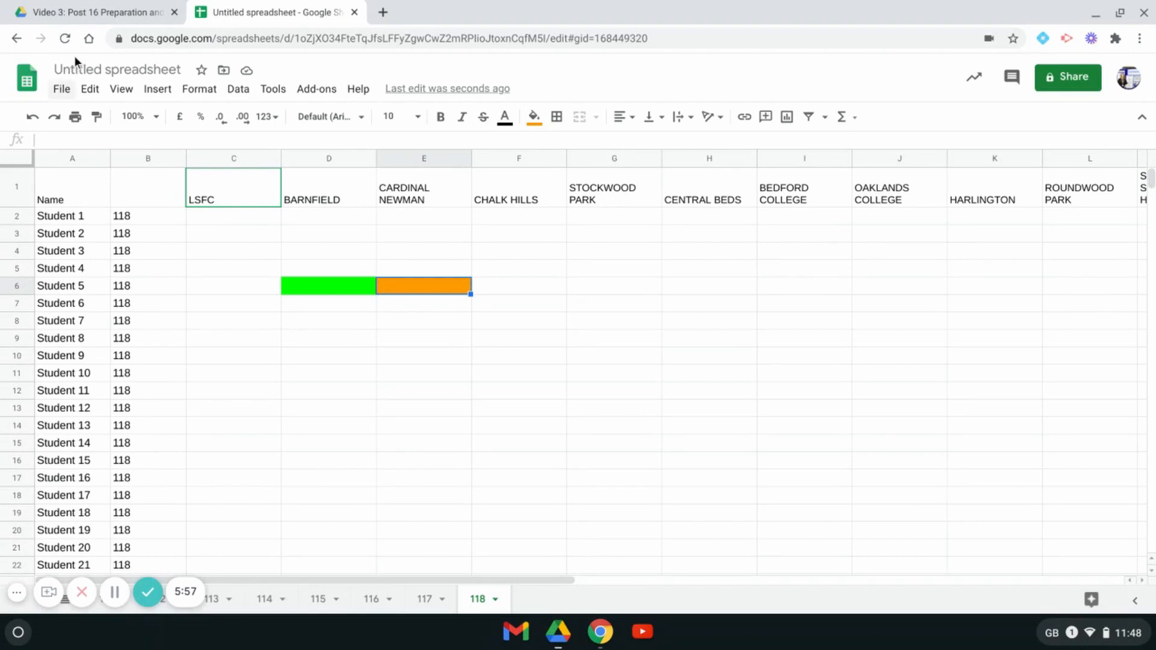
Rename the spreadsheet as Post 16 Tracking.
{"action": "left_click", "coordinate": [77, 71]}
{"action": "type", "text": "Pst"}
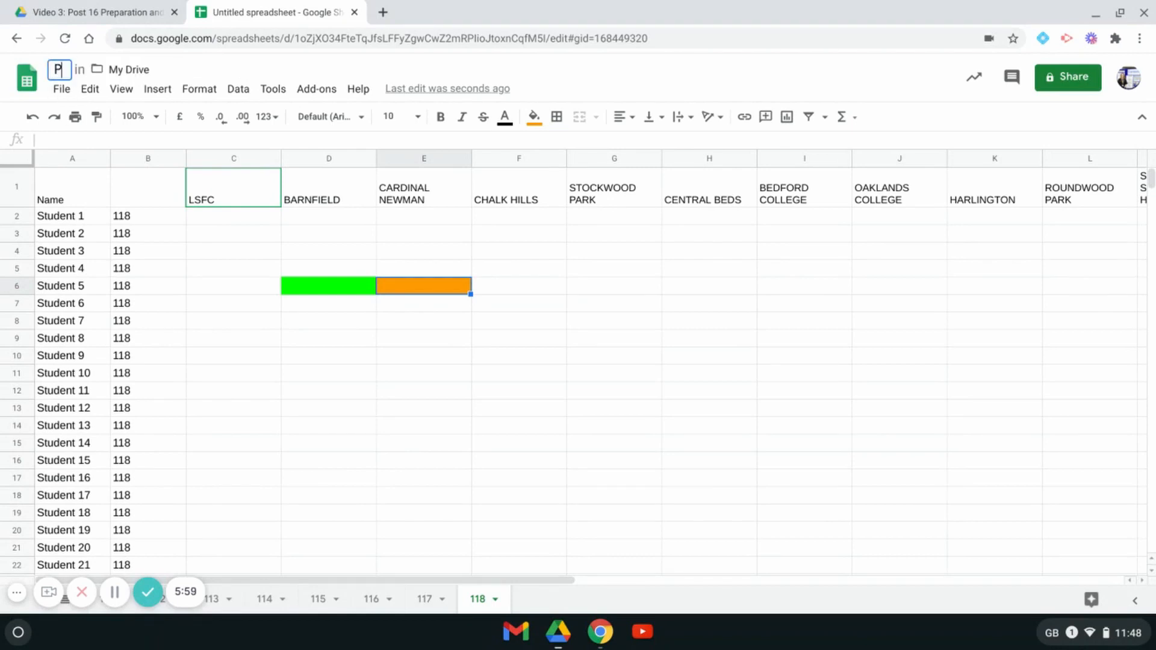
{"action": "key", "text": "BackSpace"}
{"action": "key", "text": "BackSpace"}
{"action": "key", "text": "BackSpace"}
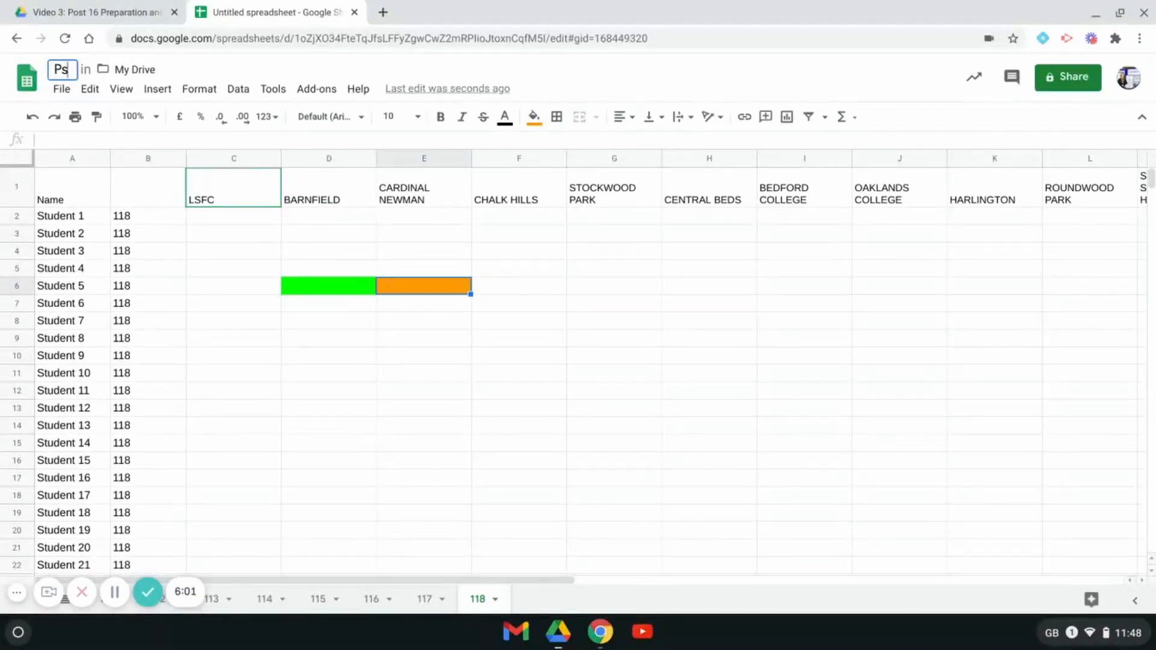
{"action": "type", "text": "P"}
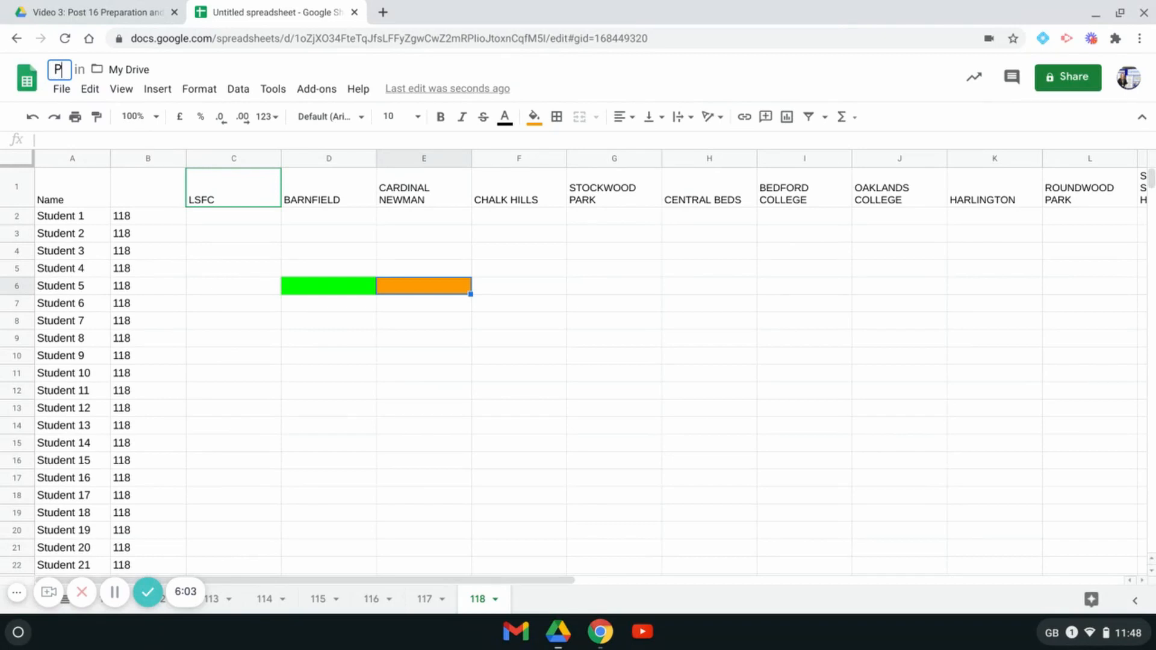
{"action": "type", "text": "ost"}
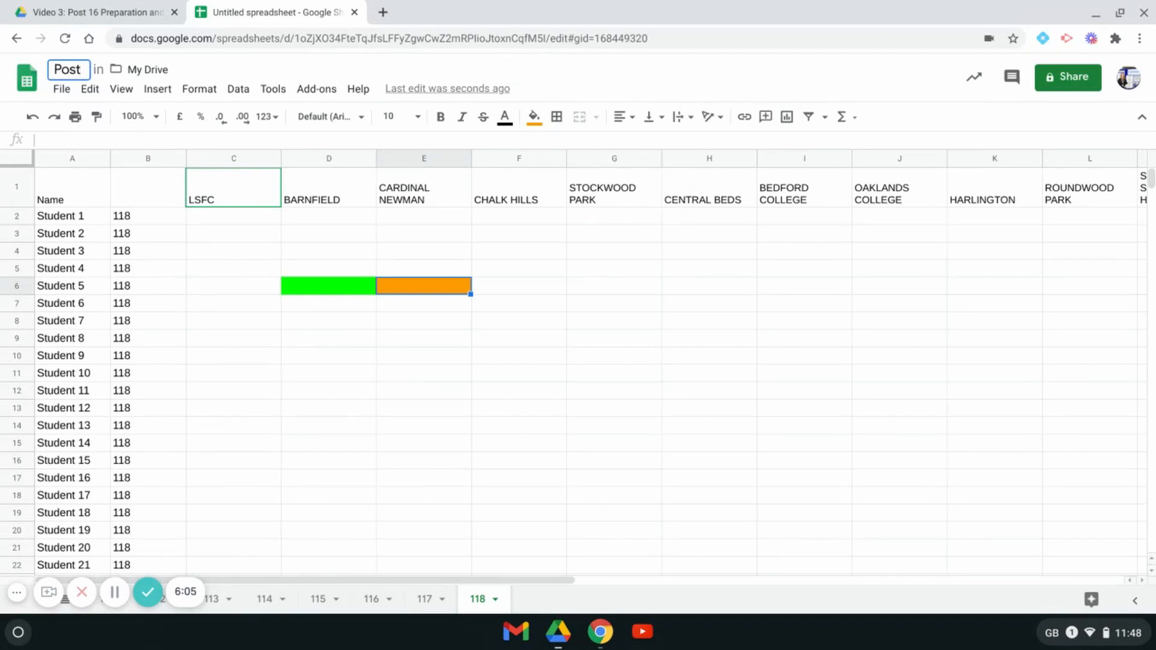
{"action": "type", "text": " 16 T"}
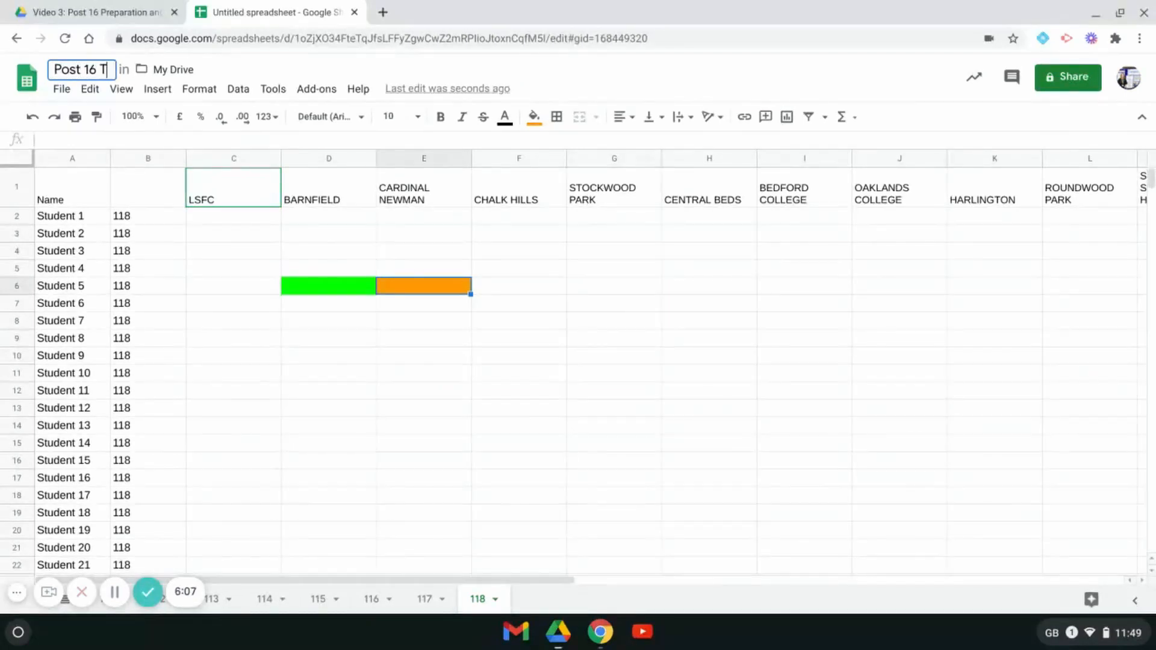
{"action": "type", "text": "racking"}
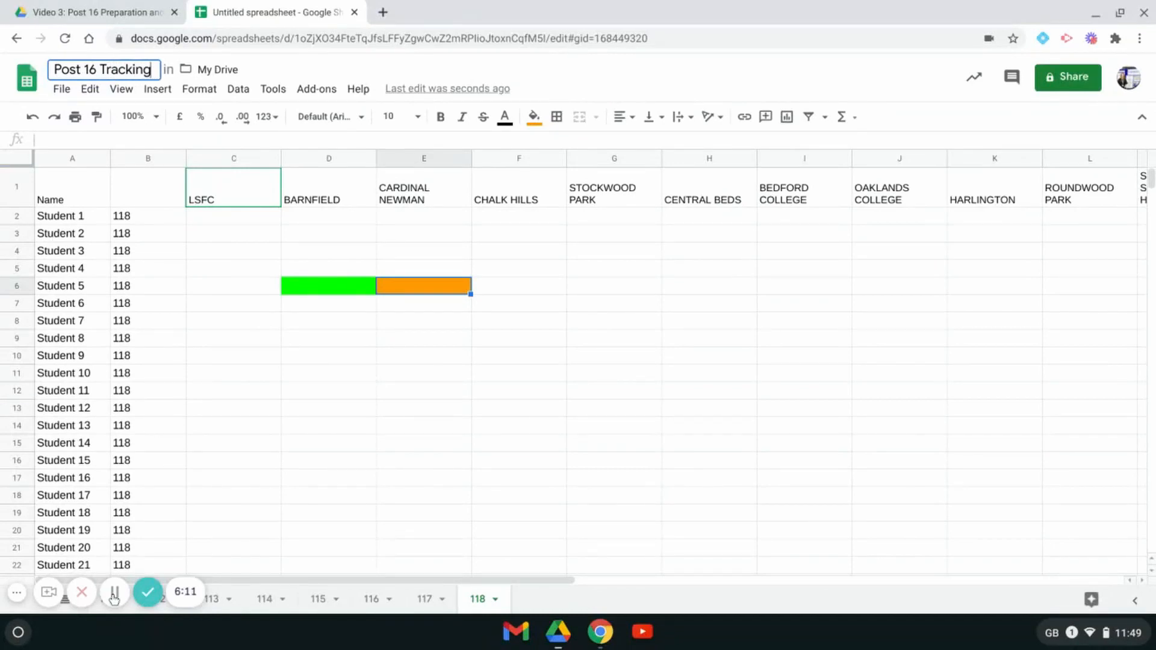
{"action": "left_click", "coordinate": [114, 597]}
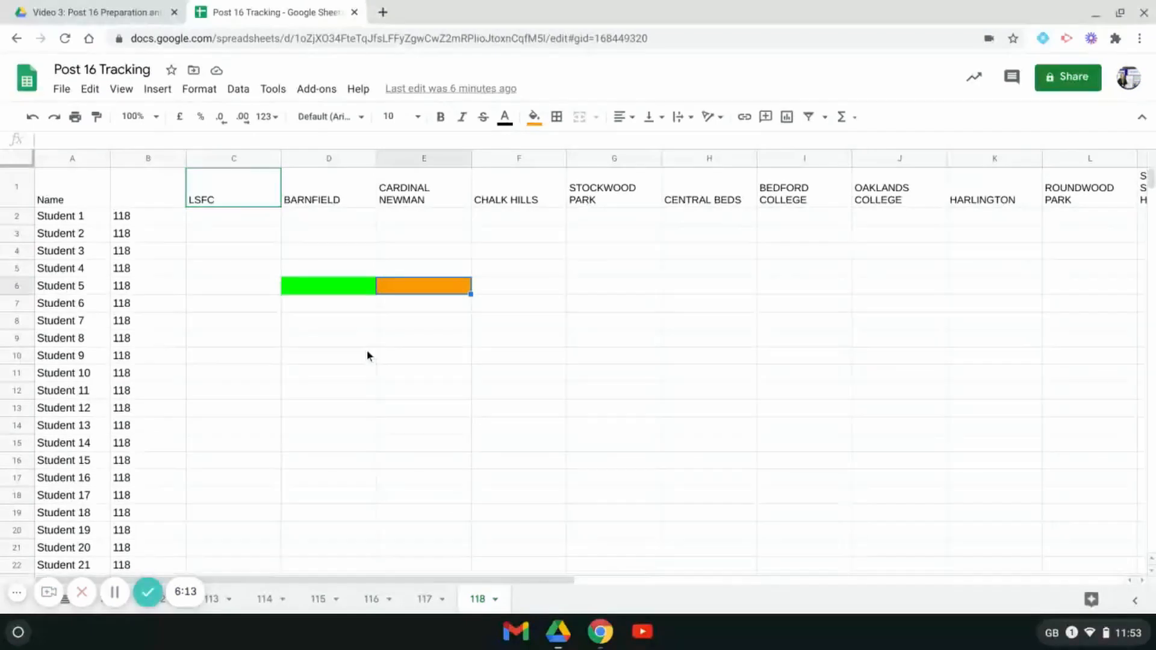
Open the Year 11 Destinations form from the Video 3 folder in Google Drive and examine all its questions.
{"action": "left_click", "coordinate": [140, 17]}
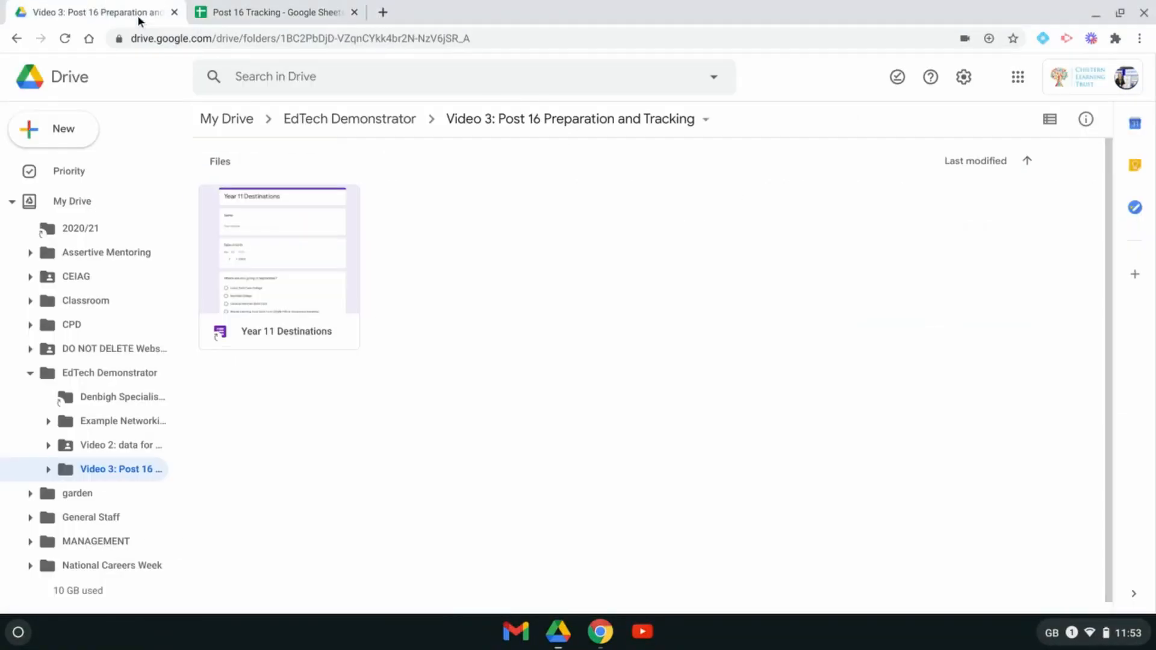
{"action": "double_click", "coordinate": [301, 260]}
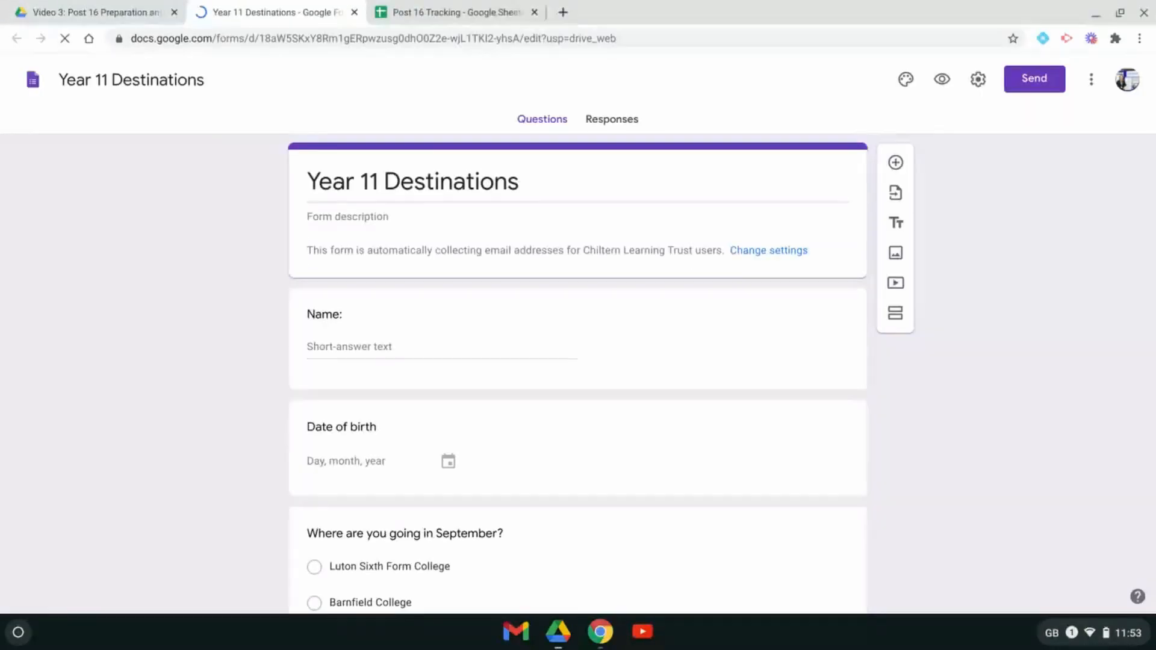
{"action": "scroll", "coordinate": [578, 374], "scroll_direction": "down", "scroll_amount": 5}
{"action": "scroll", "coordinate": [578, 374], "scroll_direction": "down", "scroll_amount": 8}
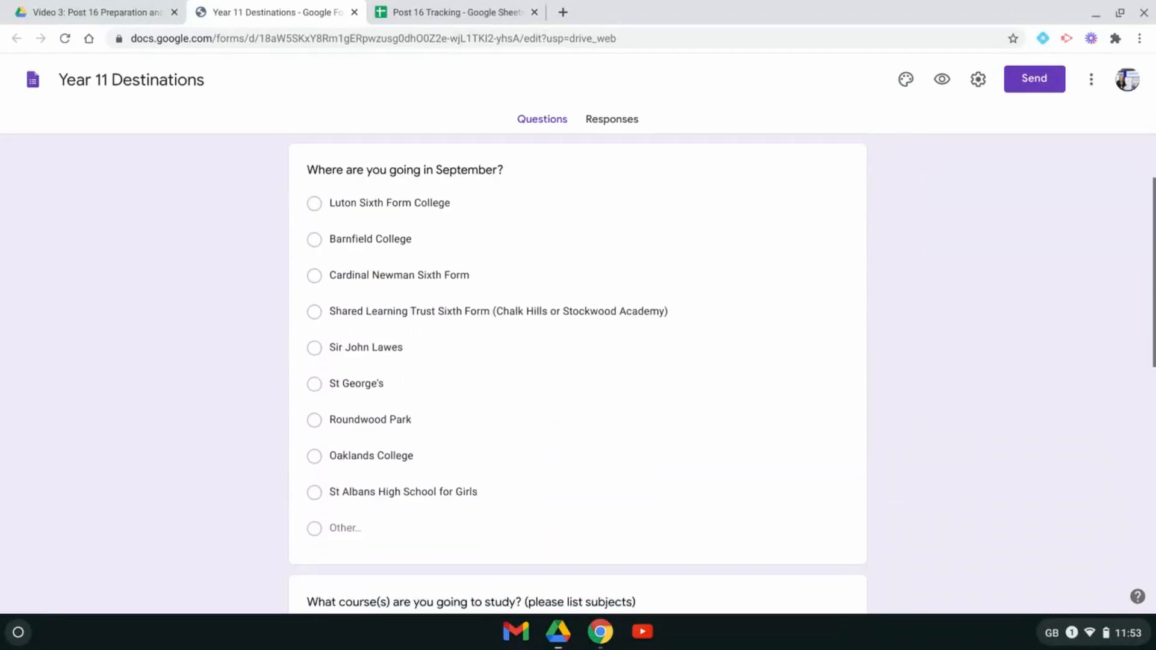
{"action": "scroll", "coordinate": [578, 373], "scroll_direction": "down", "scroll_amount": 3}
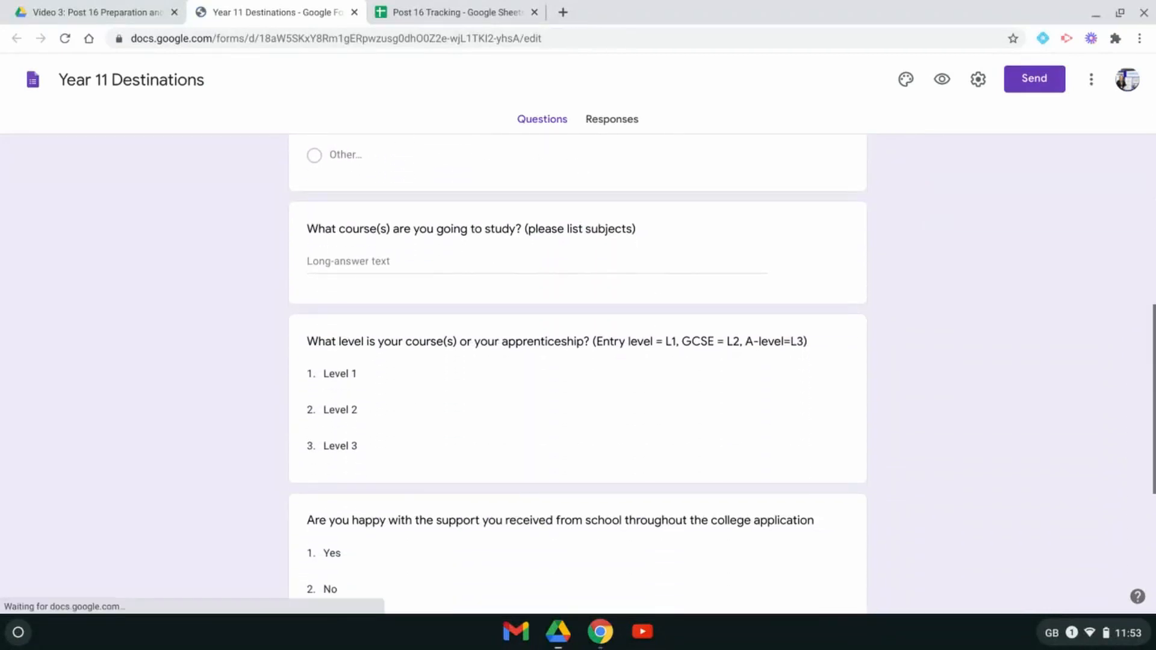
{"action": "scroll", "coordinate": [579, 373], "scroll_direction": "down", "scroll_amount": 1}
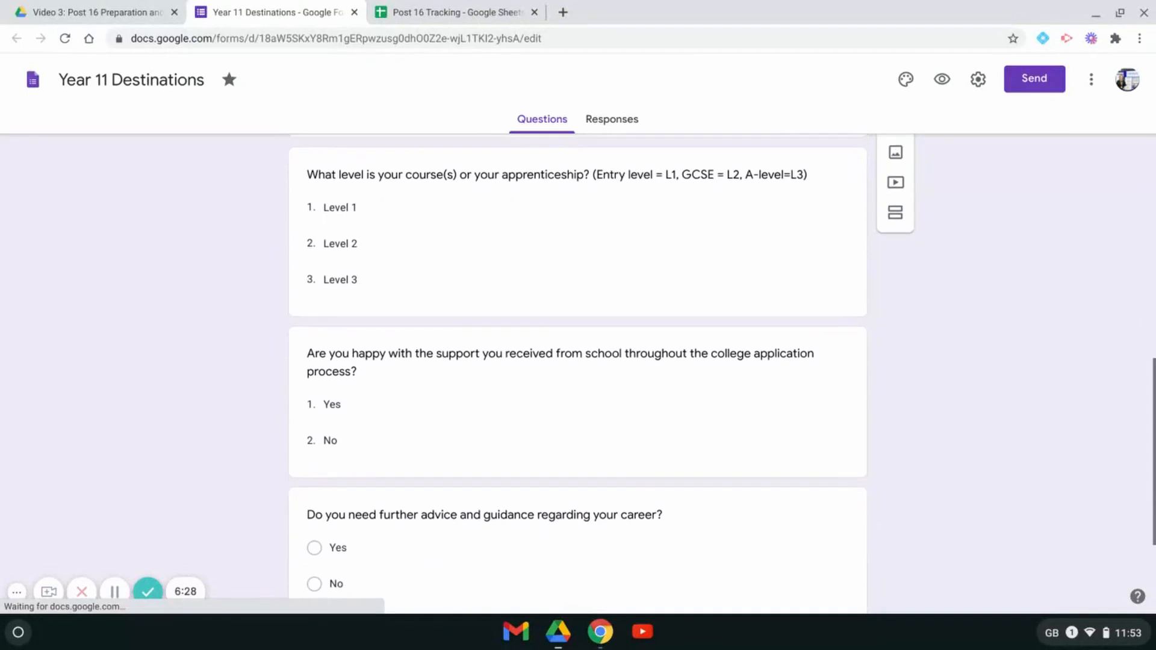
{"action": "scroll", "coordinate": [578, 373], "scroll_direction": "down", "scroll_amount": 3}
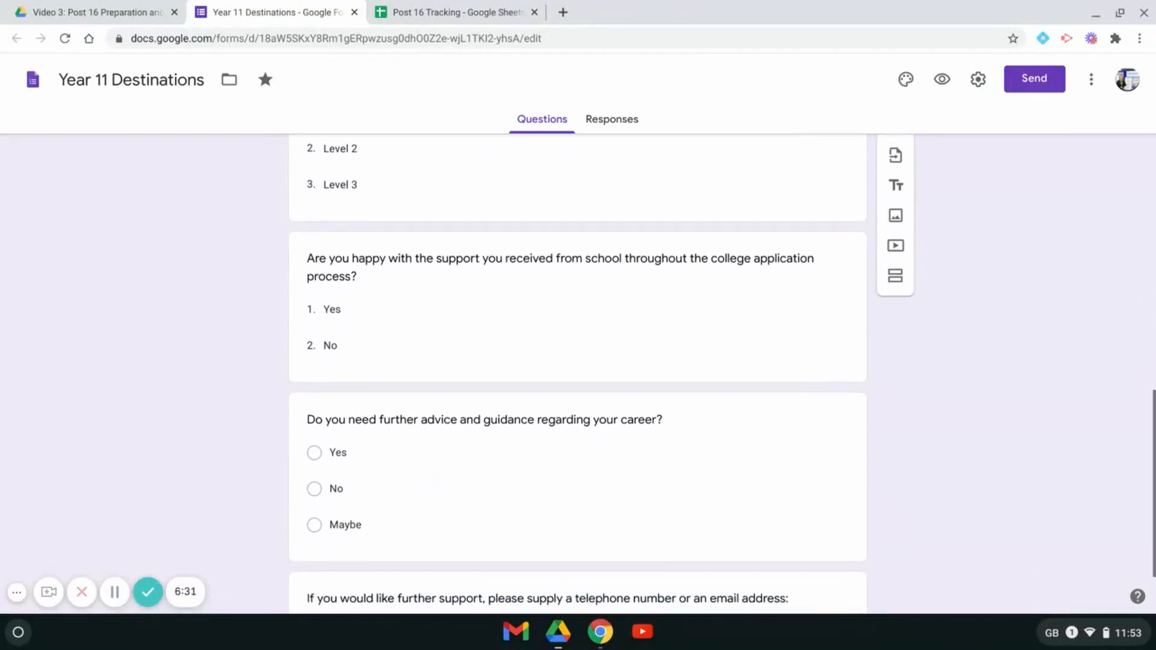
{"action": "scroll", "coordinate": [579, 373], "scroll_direction": "down", "scroll_amount": 1}
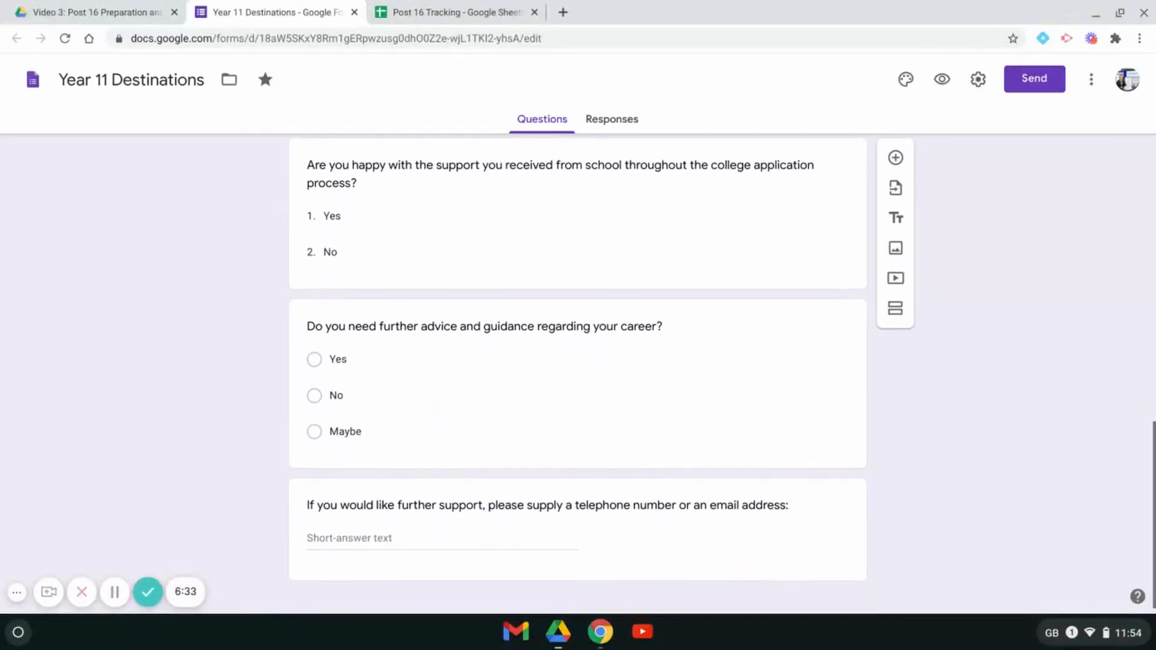
{"action": "scroll", "coordinate": [578, 373], "scroll_direction": "up", "scroll_amount": 2}
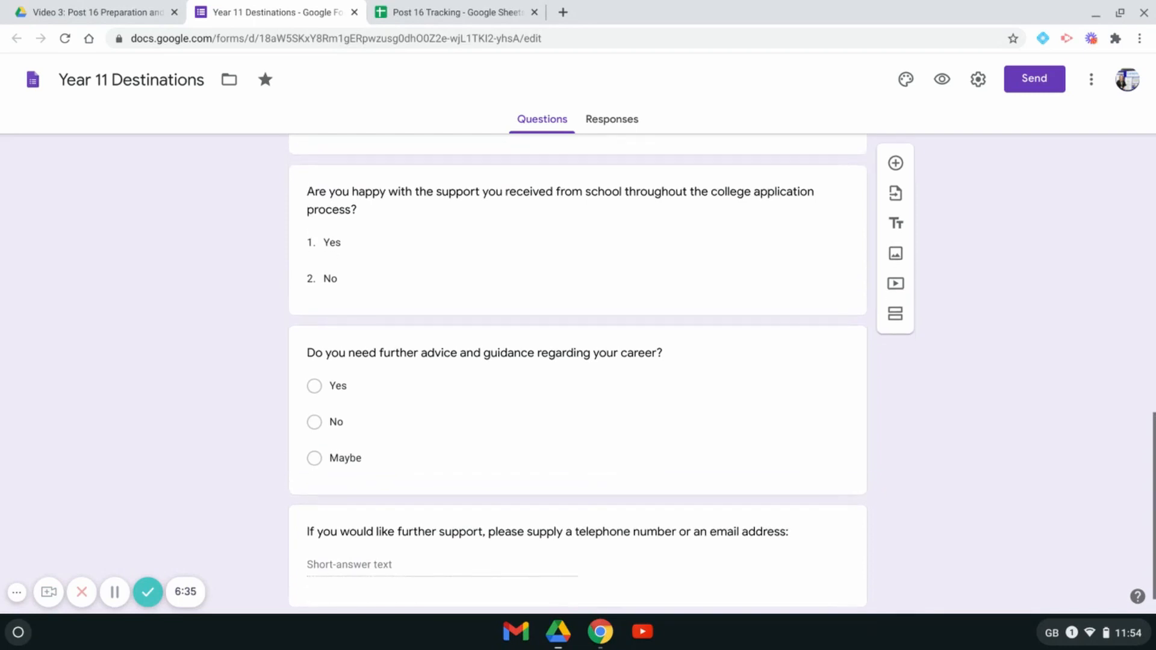
{"action": "scroll", "coordinate": [578, 373], "scroll_direction": "down", "scroll_amount": 1}
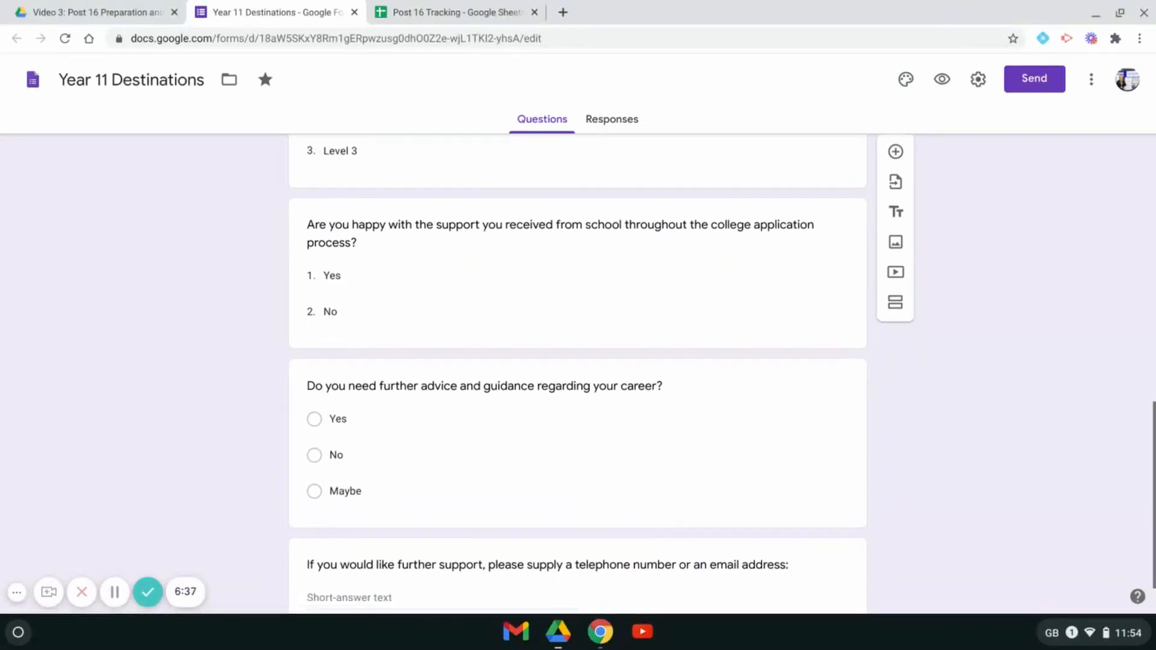
{"action": "scroll", "coordinate": [579, 374], "scroll_direction": "up", "scroll_amount": 7}
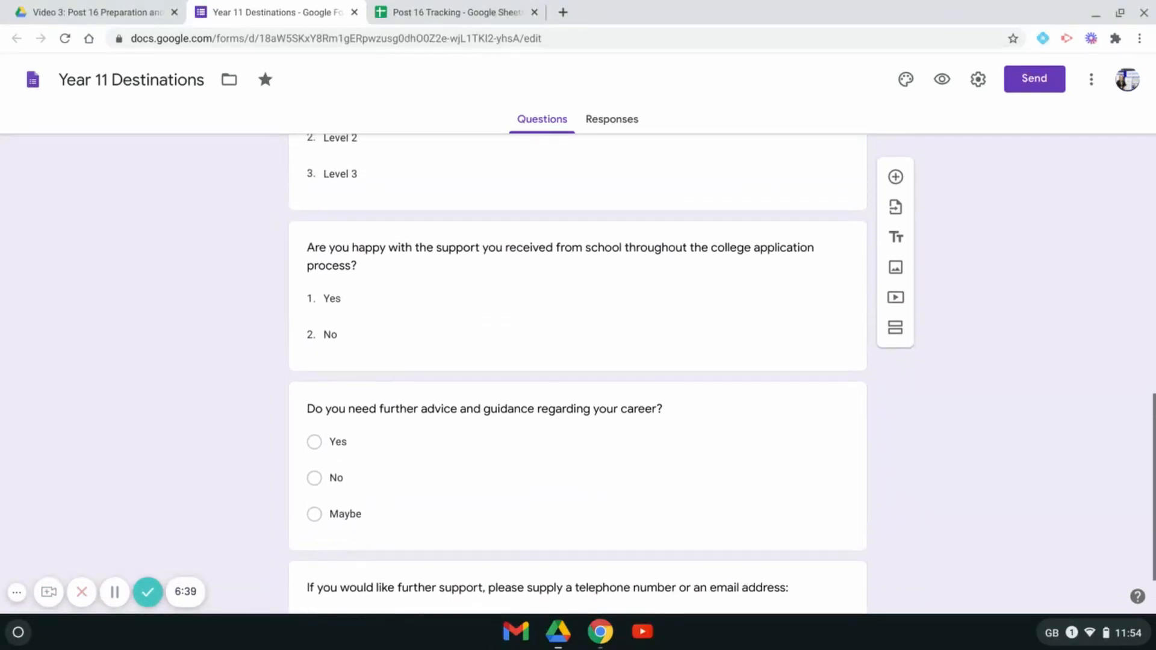
{"action": "scroll", "coordinate": [578, 374], "scroll_direction": "up", "scroll_amount": 10}
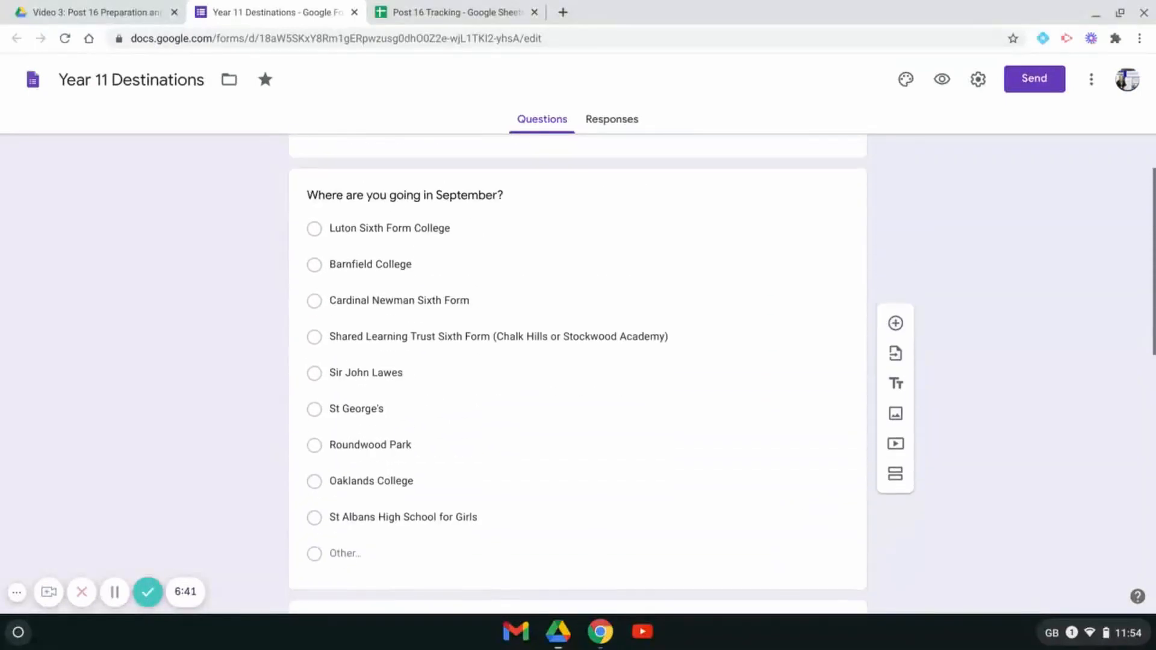
{"action": "scroll", "coordinate": [578, 373], "scroll_direction": "up", "scroll_amount": 4}
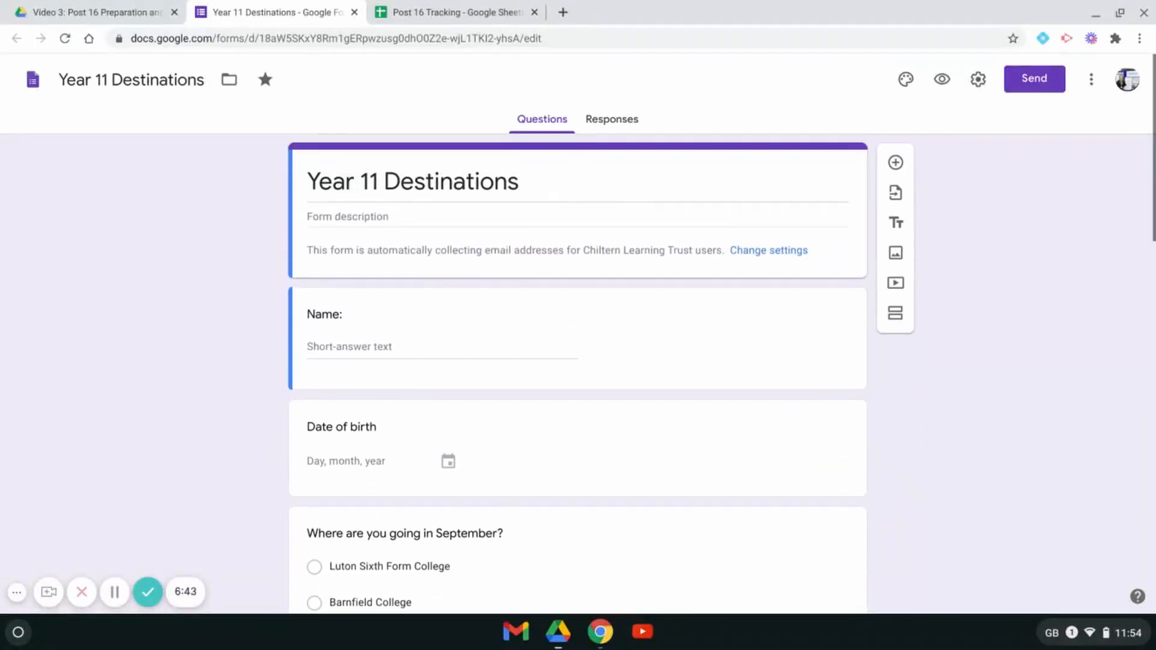